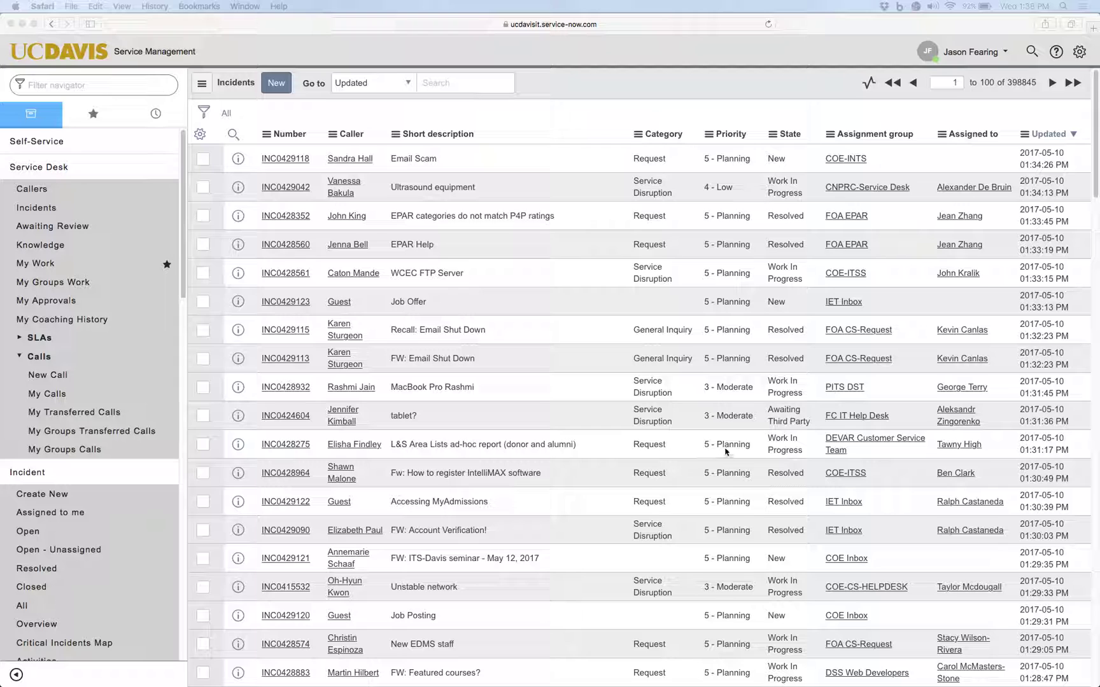
# Open Incident > Assigned to me and show its filter conditions, listing 38 active incidents.
pyautogui.click(23, 606)
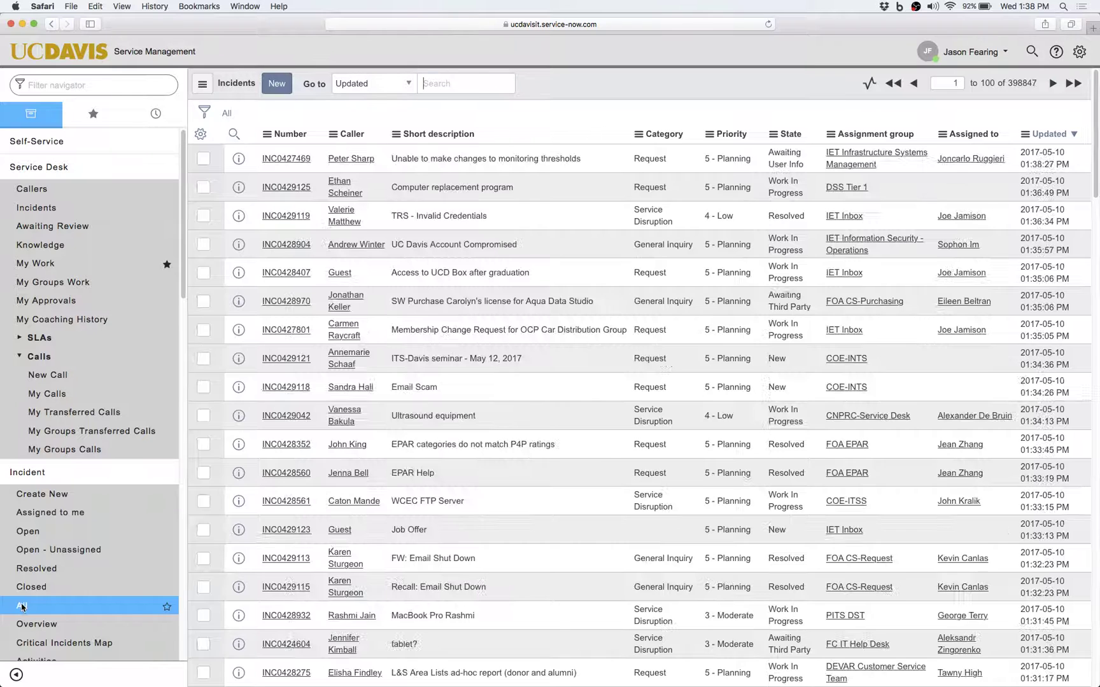
pyautogui.click(203, 114)
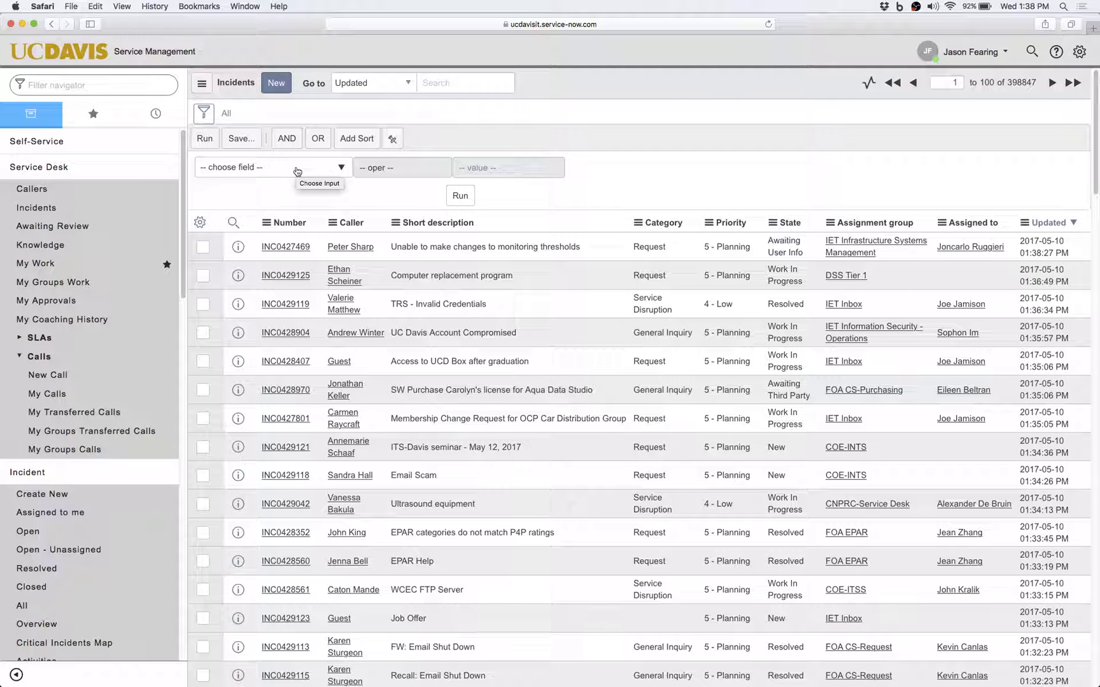
pyautogui.click(55, 513)
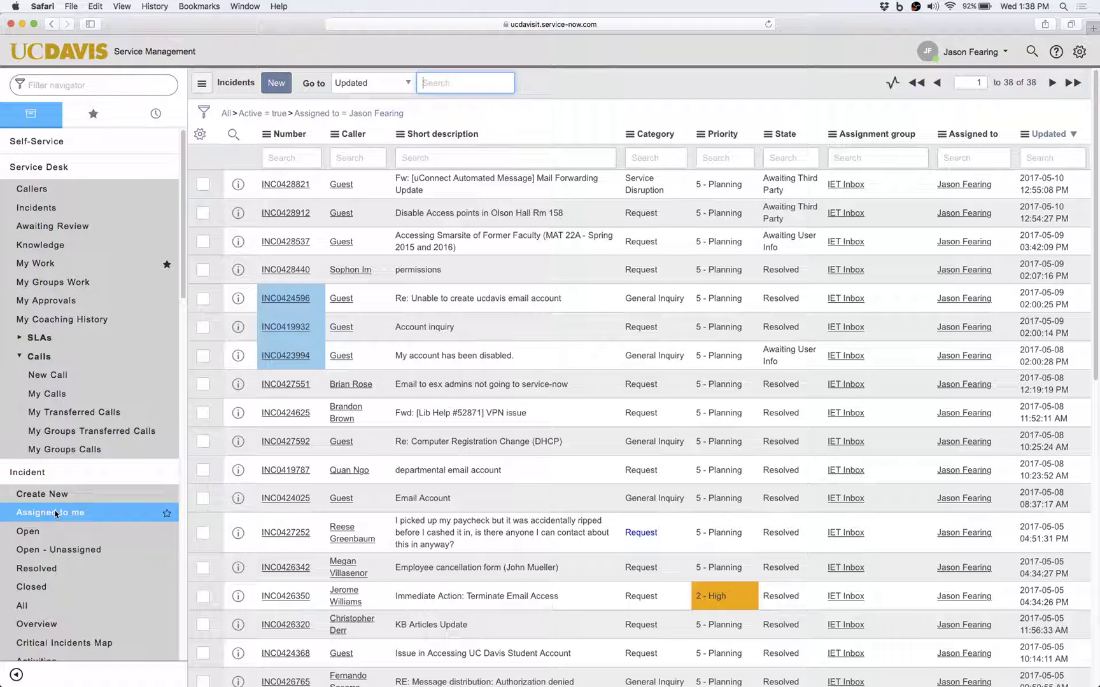
pyautogui.click(204, 113)
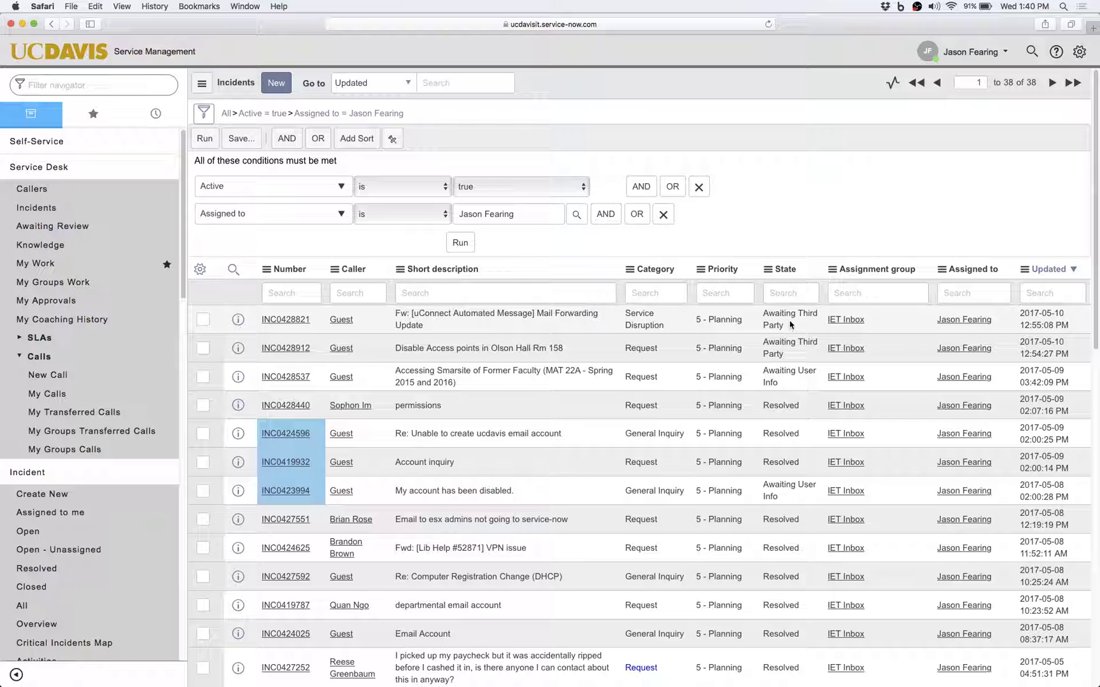
# Show only Awaiting Third Party incidents, then delete that State condition and rerun the filter.
pyautogui.rightClick(790, 325)
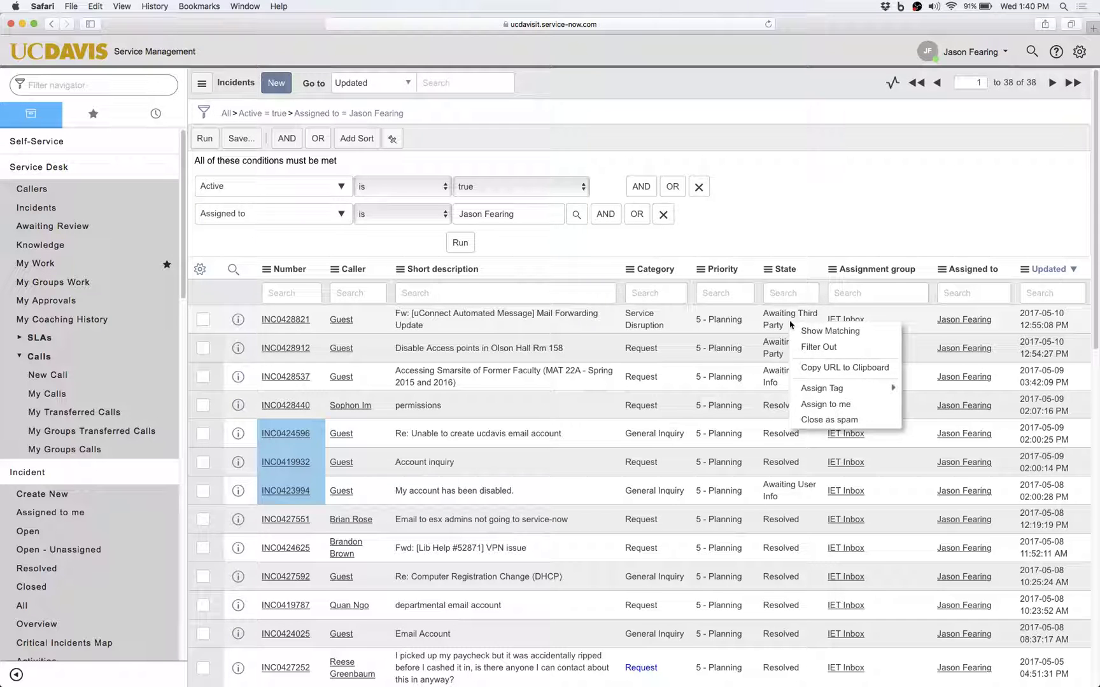
pyautogui.click(828, 333)
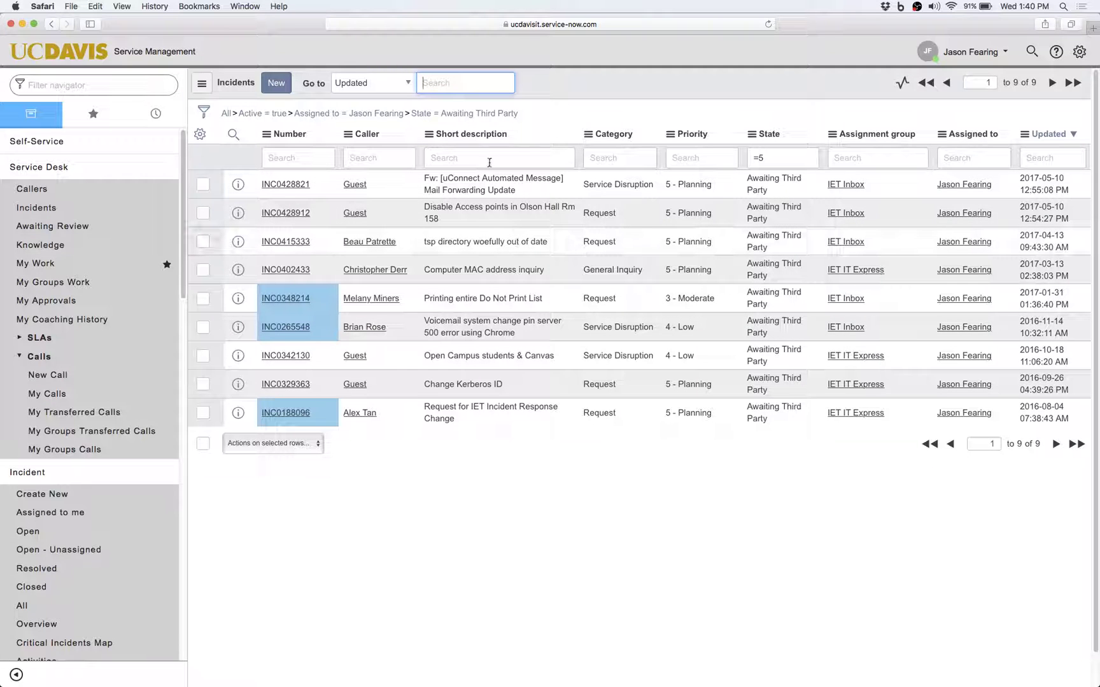
pyautogui.click(204, 112)
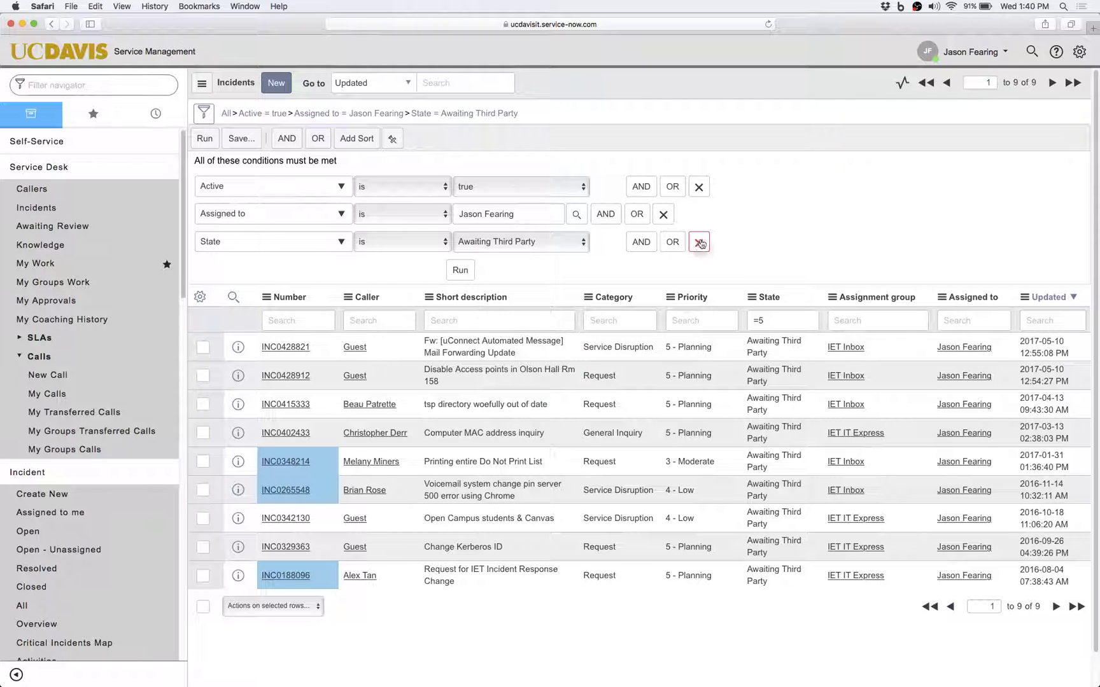
pyautogui.click(699, 243)
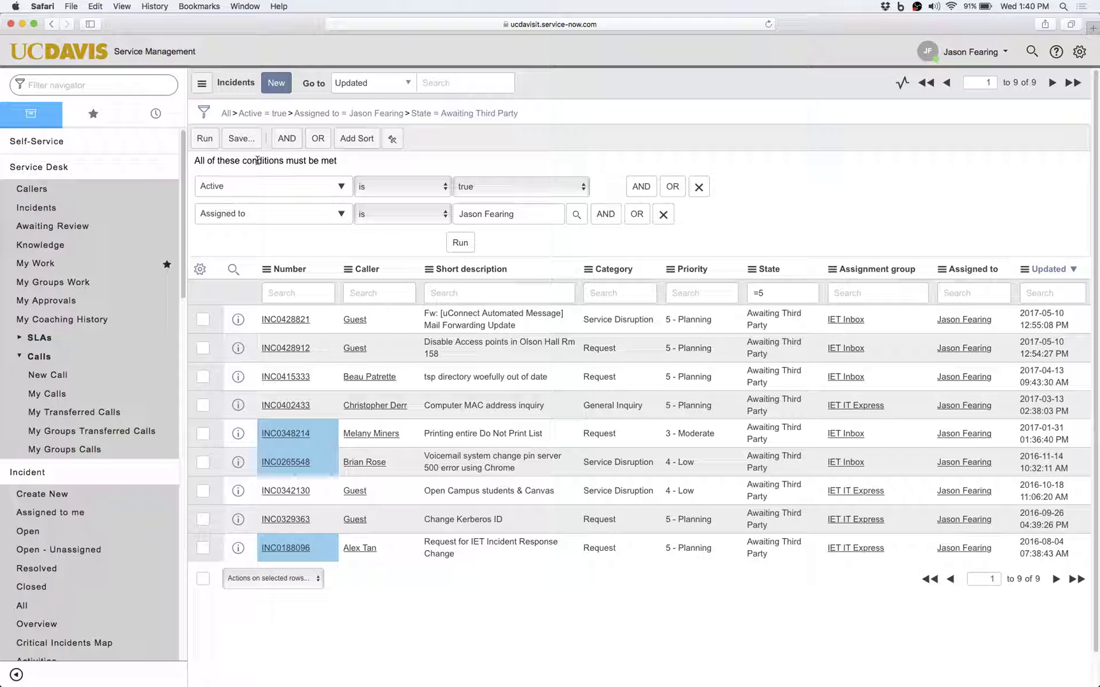
pyautogui.click(209, 144)
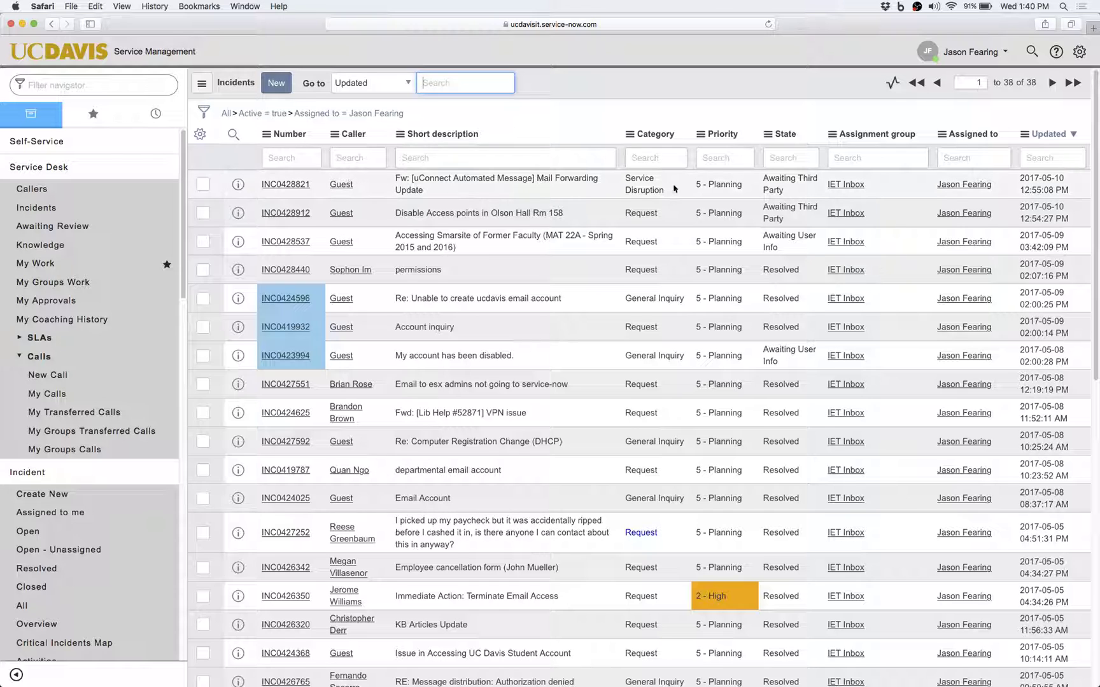
# Filter out Awaiting Third Party incidents and review the resulting conditions, leaving 29 records.
pyautogui.rightClick(792, 193)
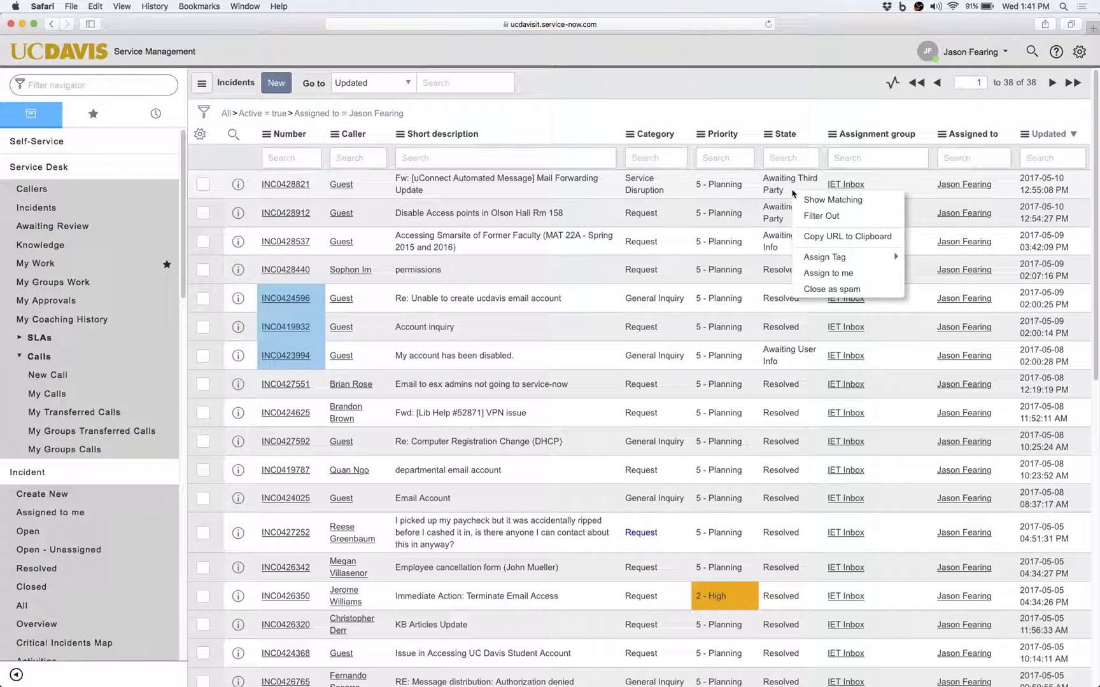
pyautogui.click(819, 221)
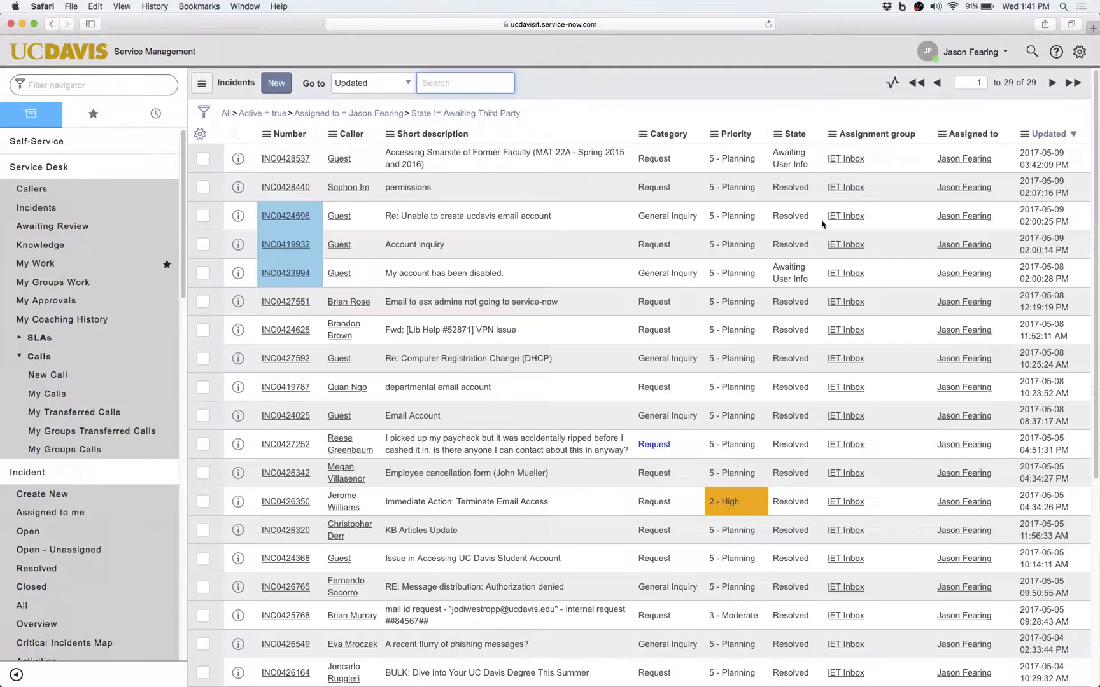
pyautogui.click(204, 112)
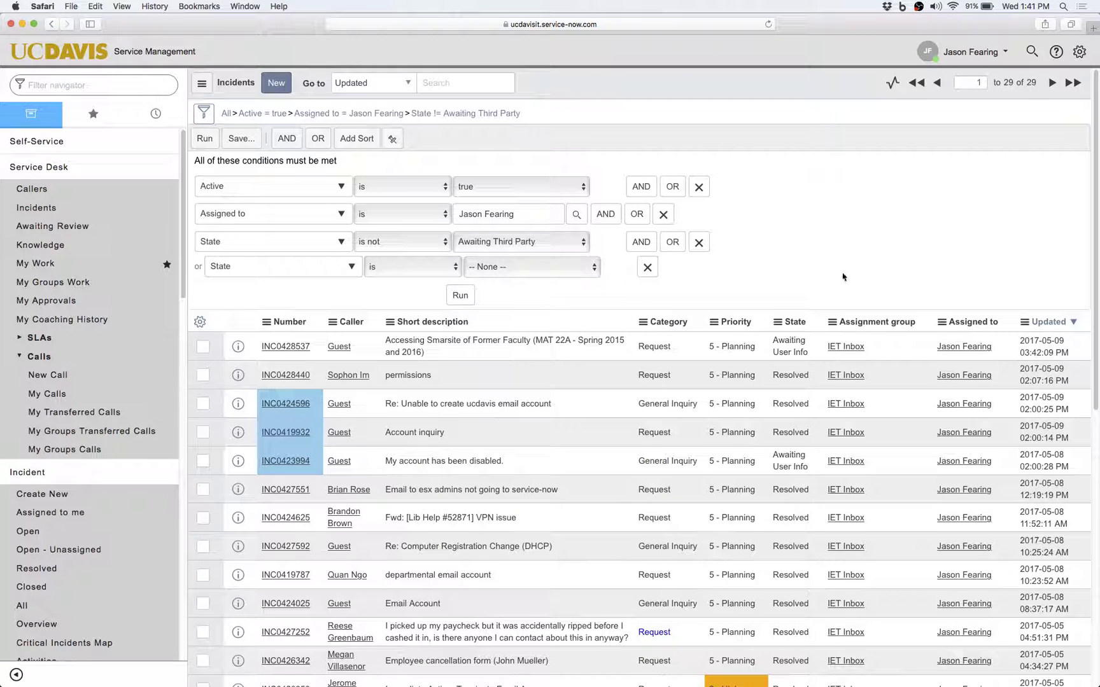
pyautogui.scroll(-5, 842, 280)
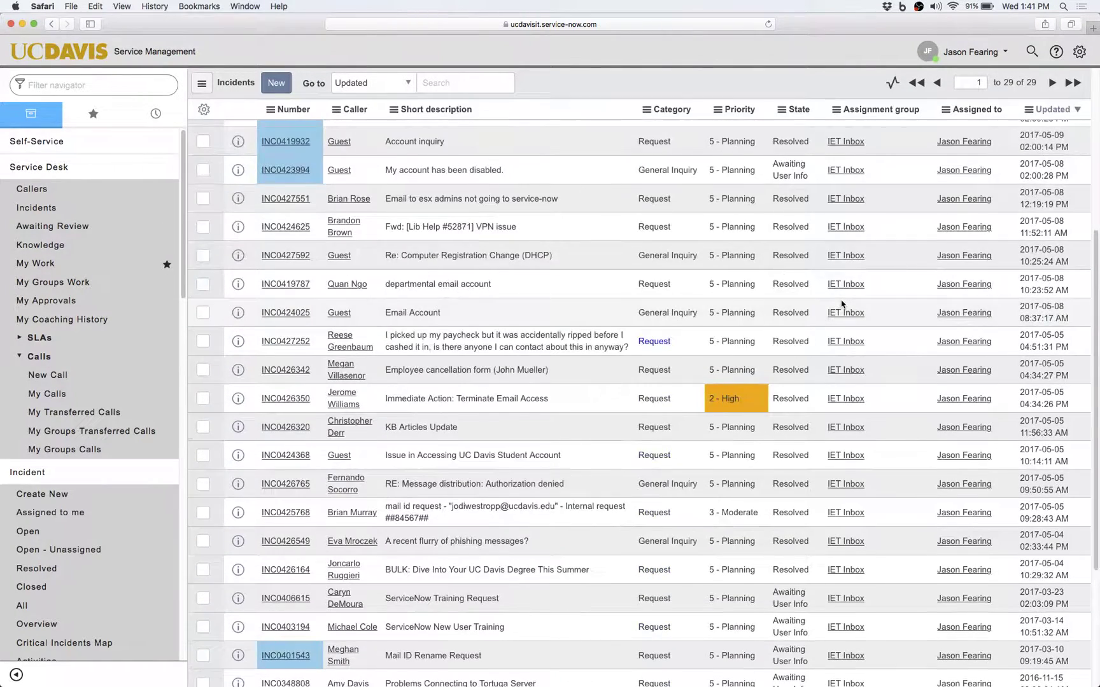
pyautogui.scroll(-10, 842, 304)
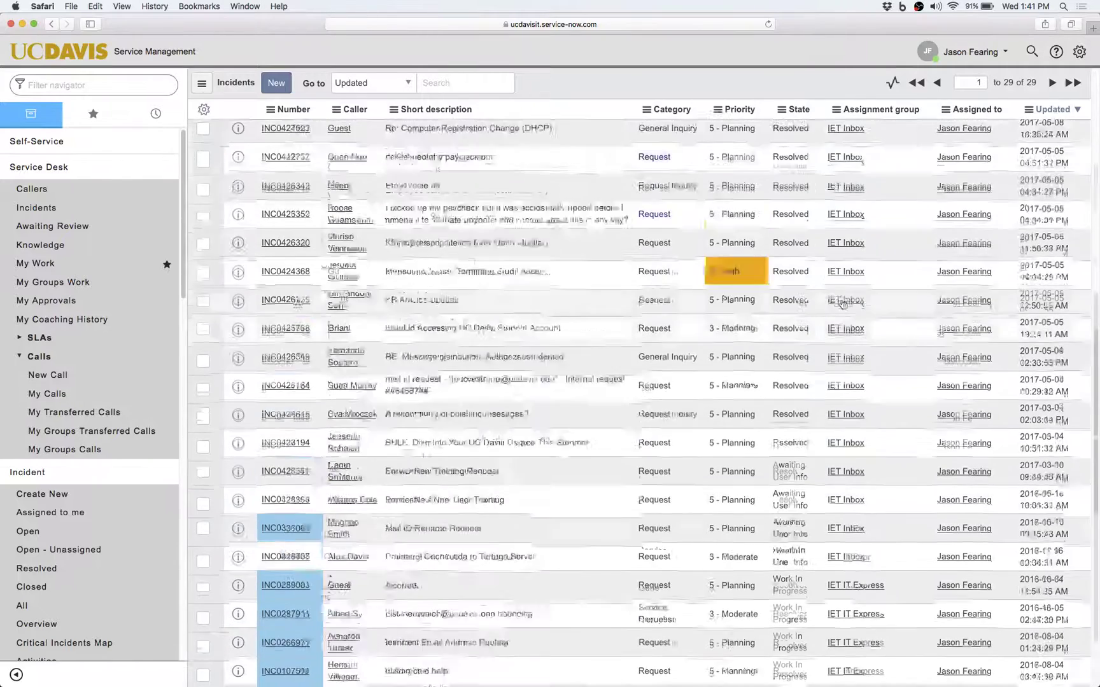
pyautogui.scroll(15, 842, 304)
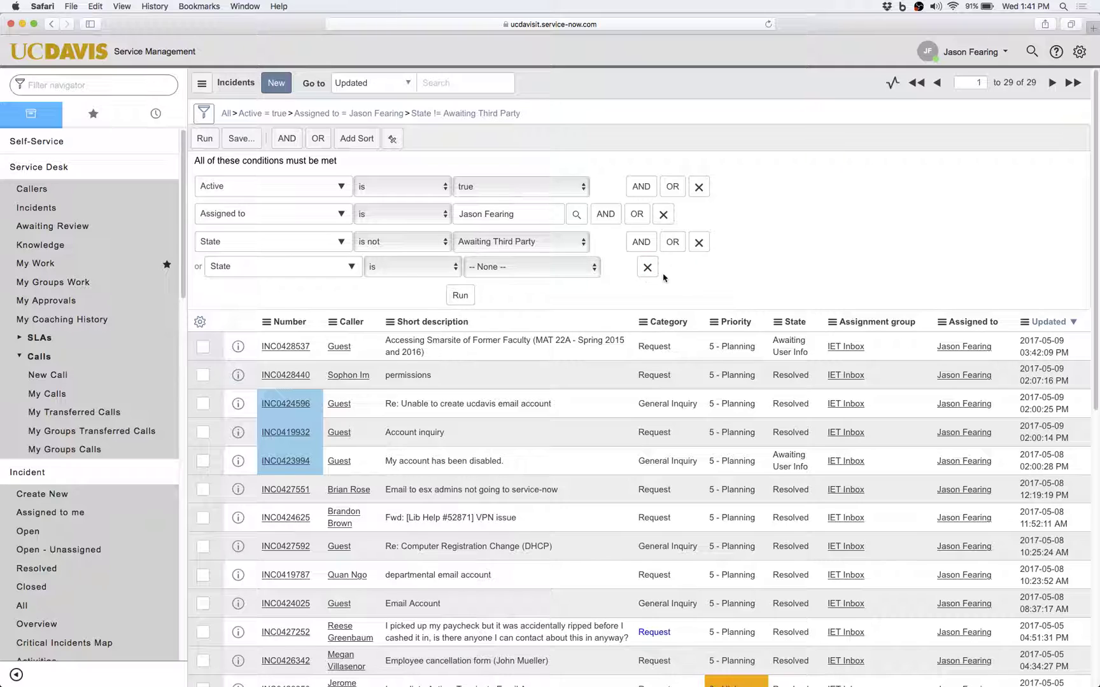
pyautogui.scroll(-3, 674, 281)
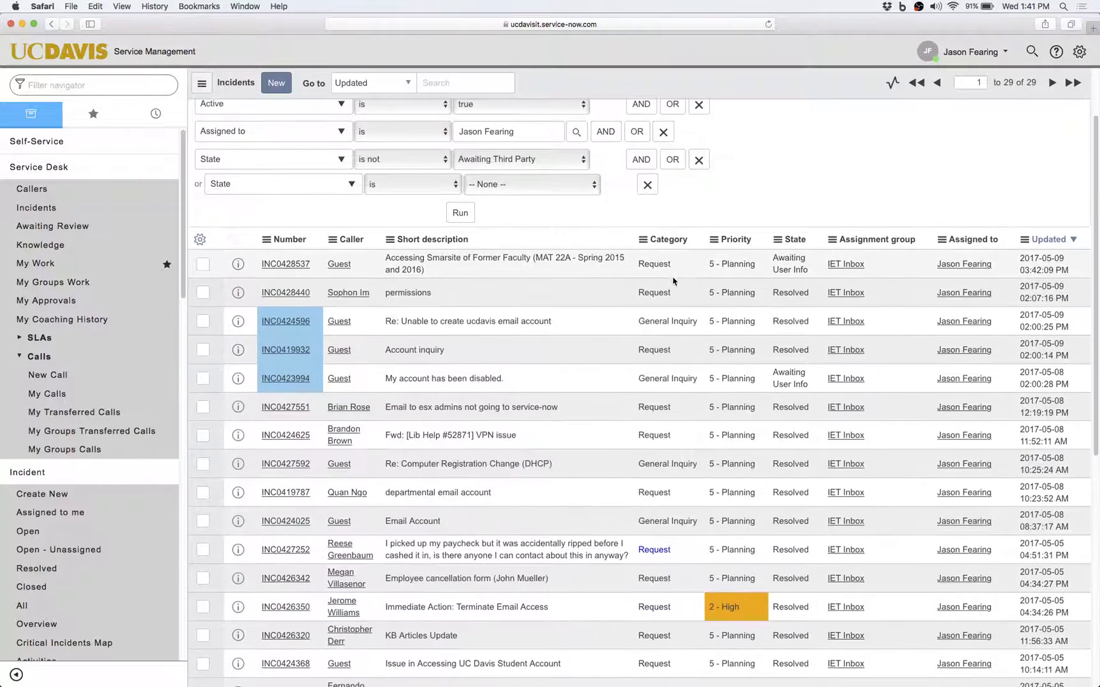
pyautogui.scroll(-2, 673, 281)
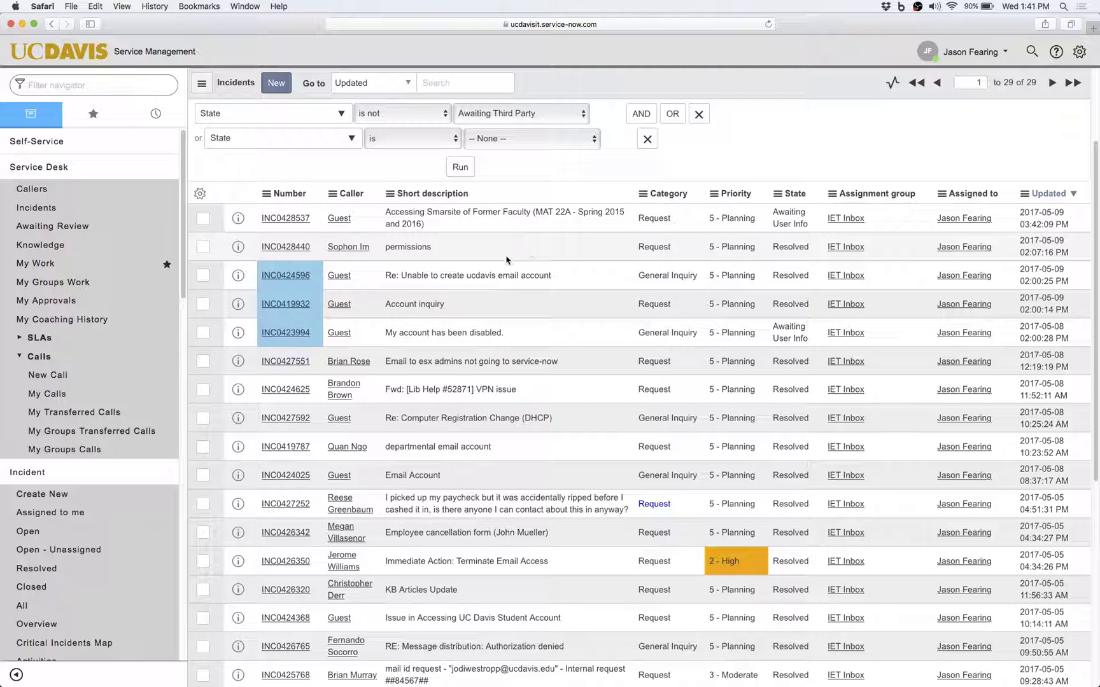
pyautogui.click(203, 219)
pyautogui.scroll(-1, 255, 238)
pyautogui.scroll(-2, 256, 241)
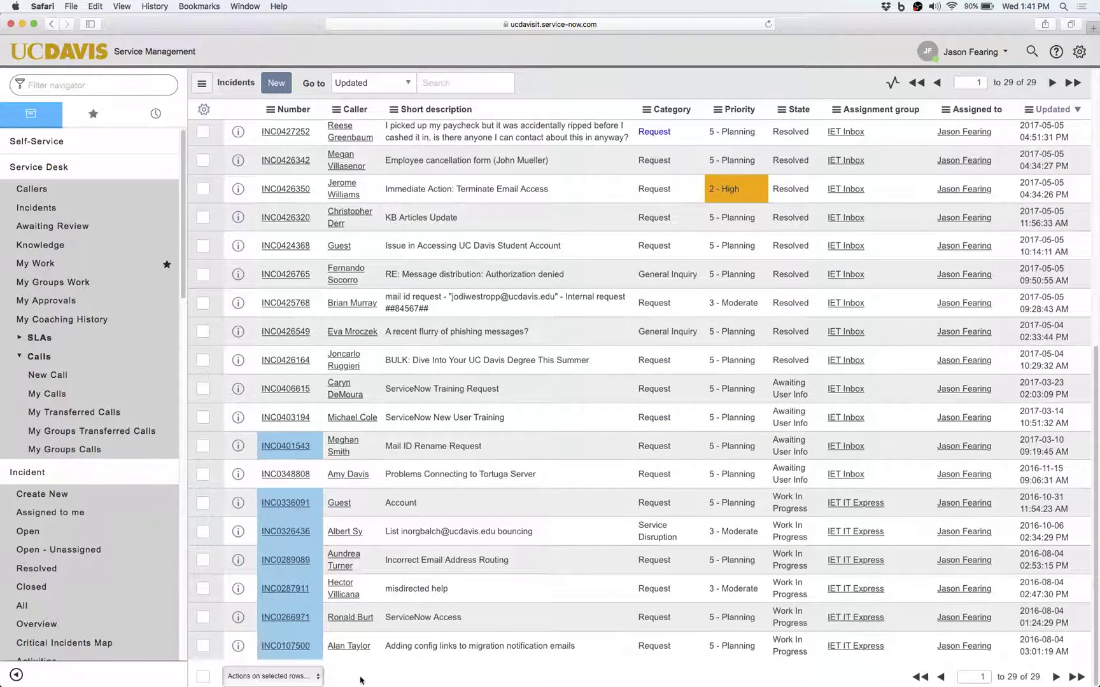
pyautogui.click(319, 679)
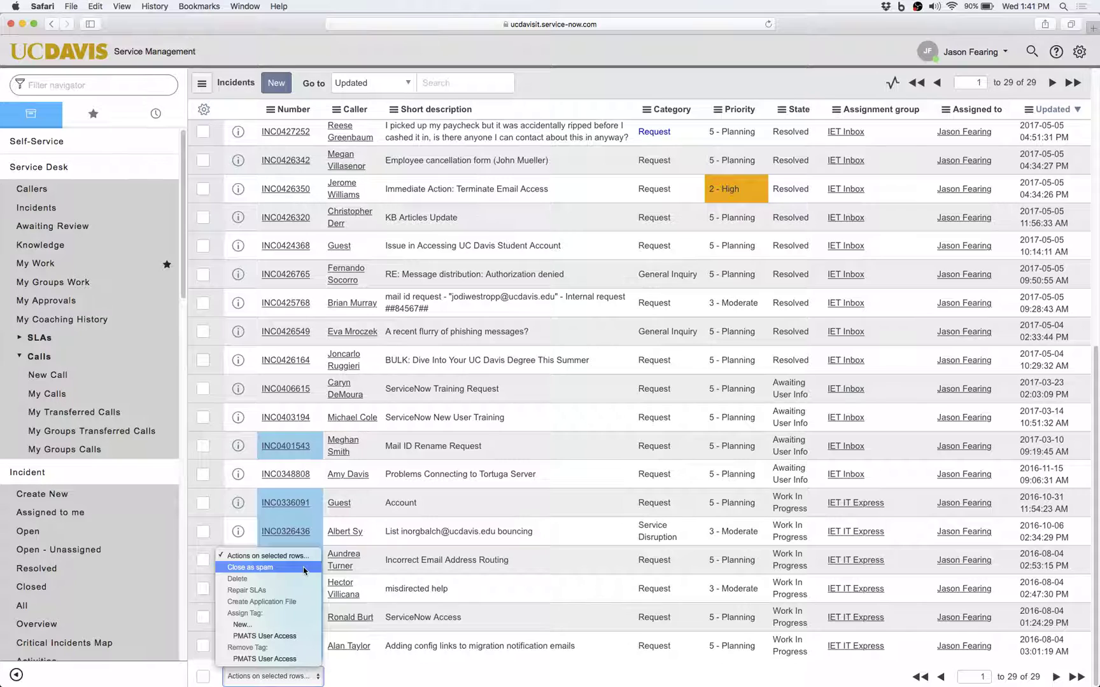
pyautogui.click(399, 680)
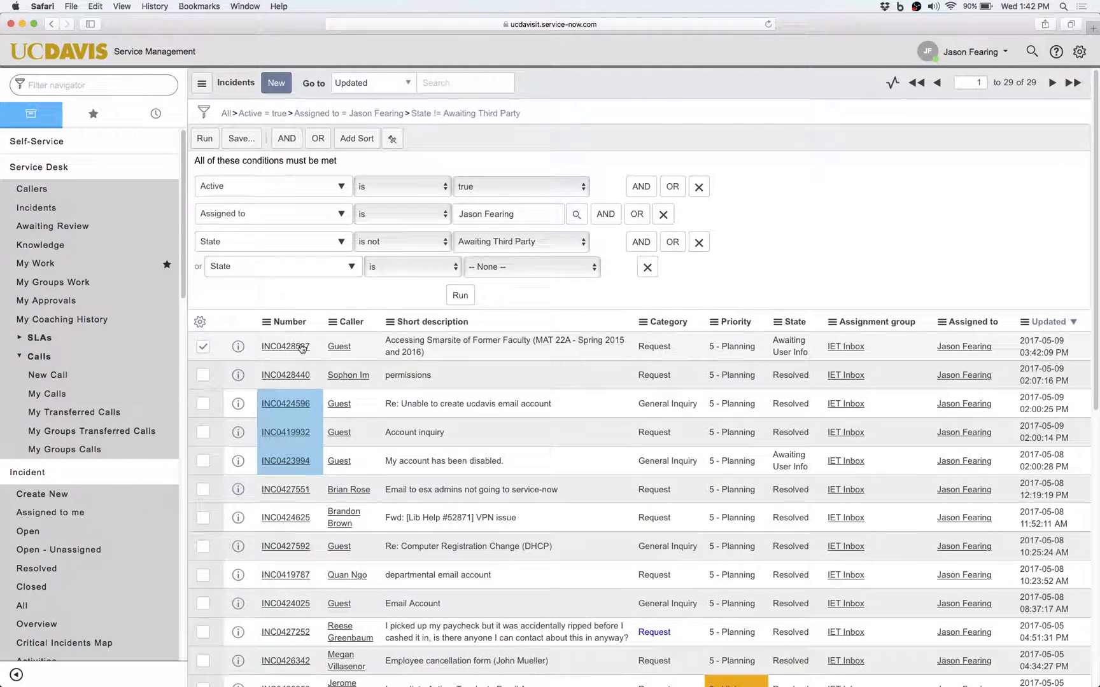
# Uncheck INC0428537 and return to the All breadcrumb, showing all 398,855 incidents.
pyautogui.rightClick(303, 348)
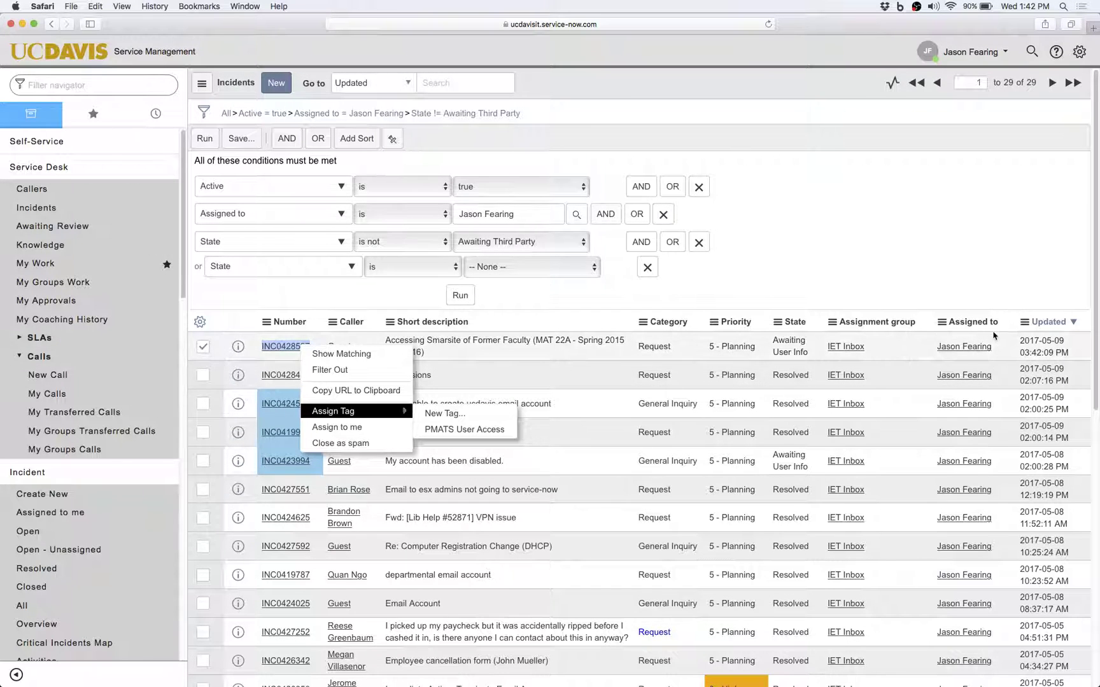
pyautogui.click(866, 268)
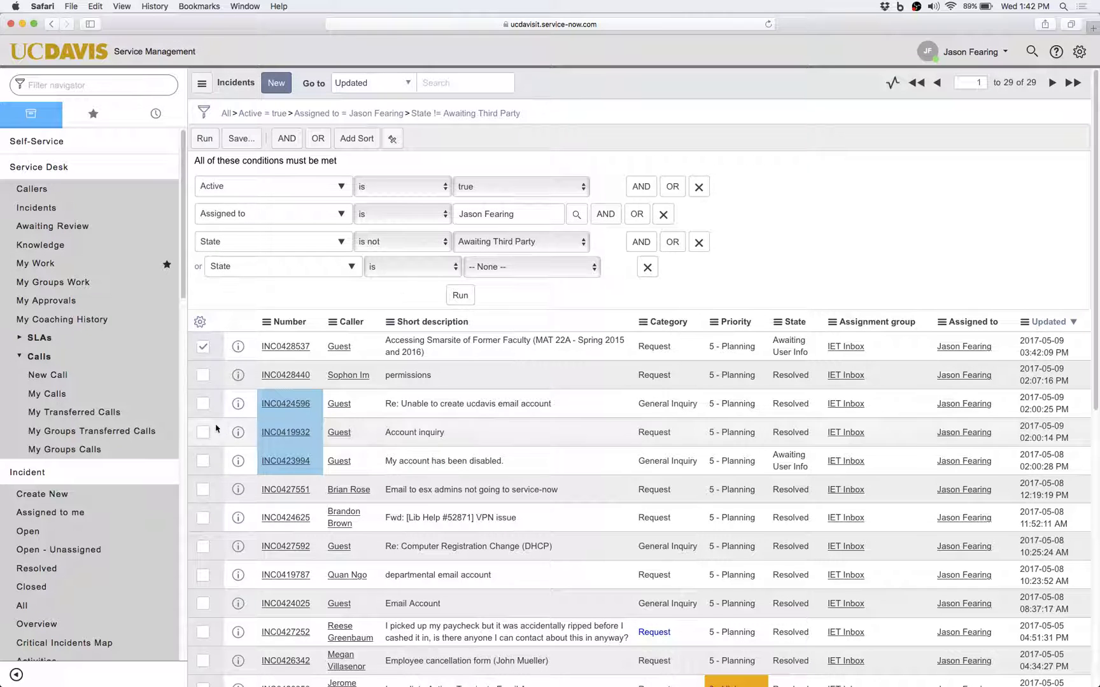
pyautogui.click(203, 347)
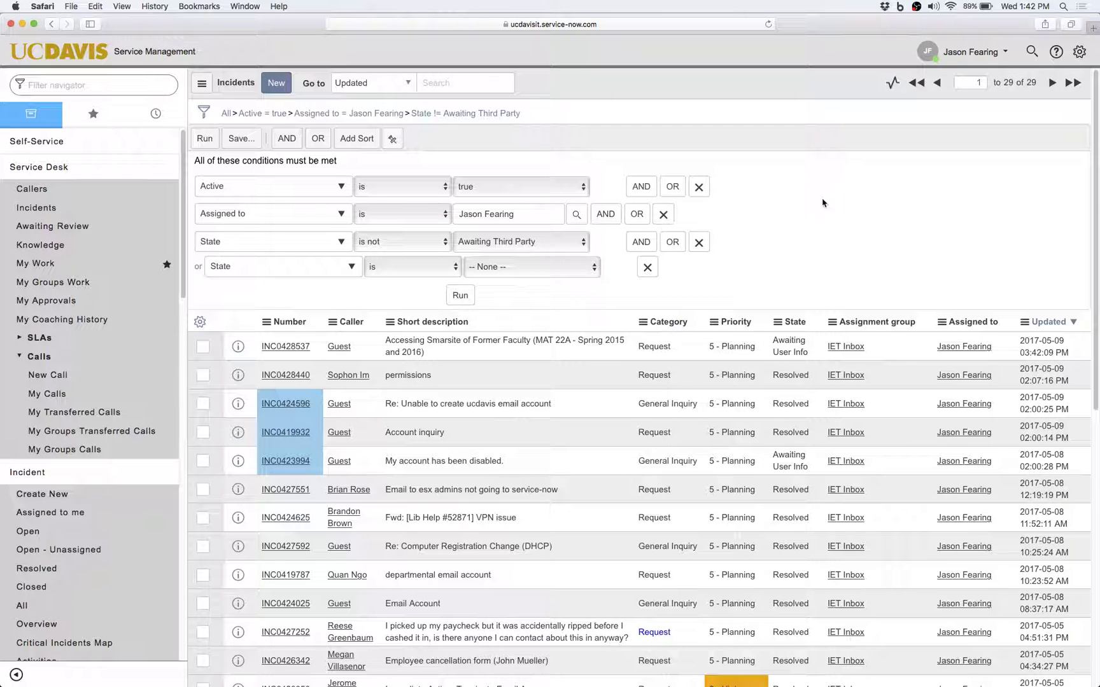
pyautogui.click(224, 113)
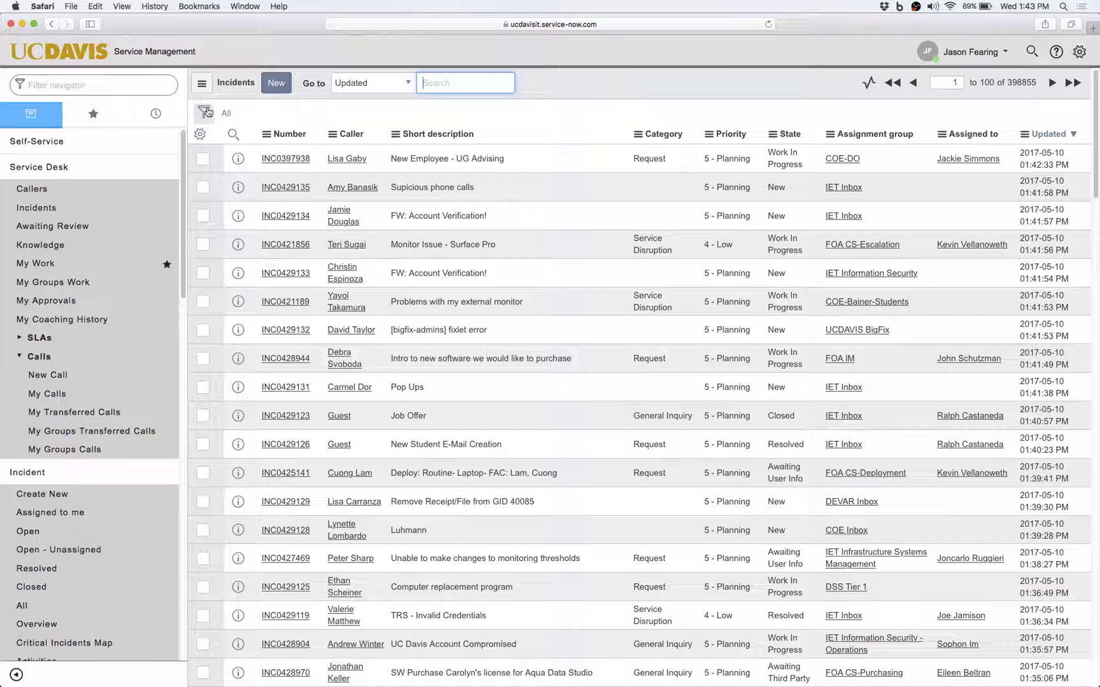
# Filter incidents on Active AND Assigned to a specific technician, and run it for 151 records.
pyautogui.click(204, 114)
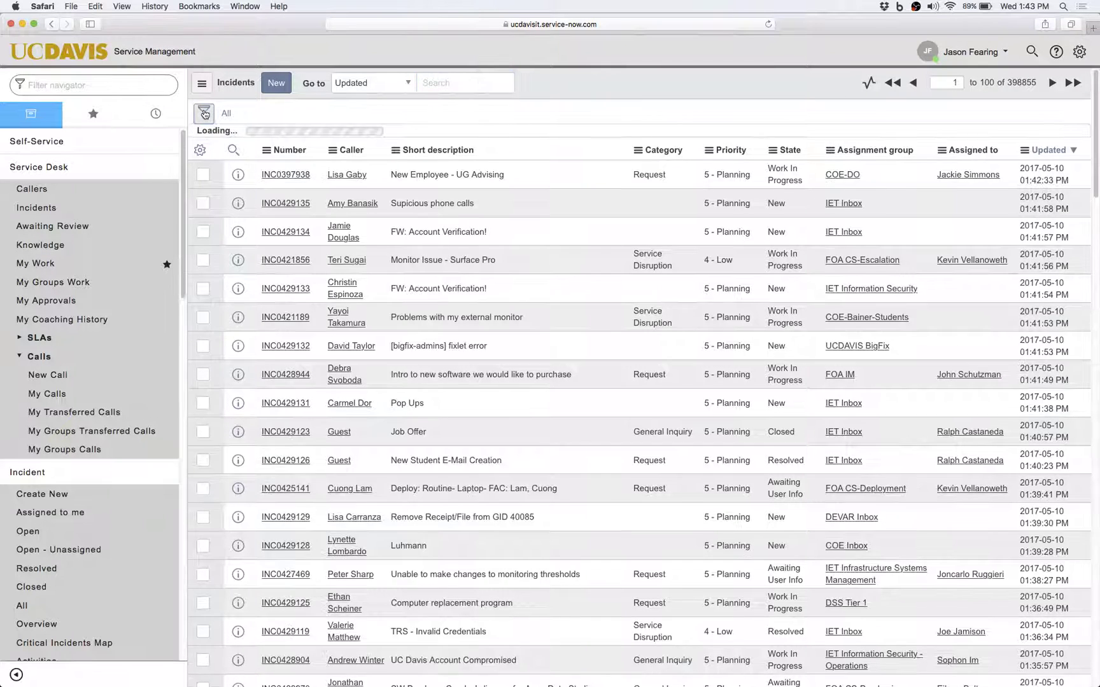
pyautogui.click(297, 170)
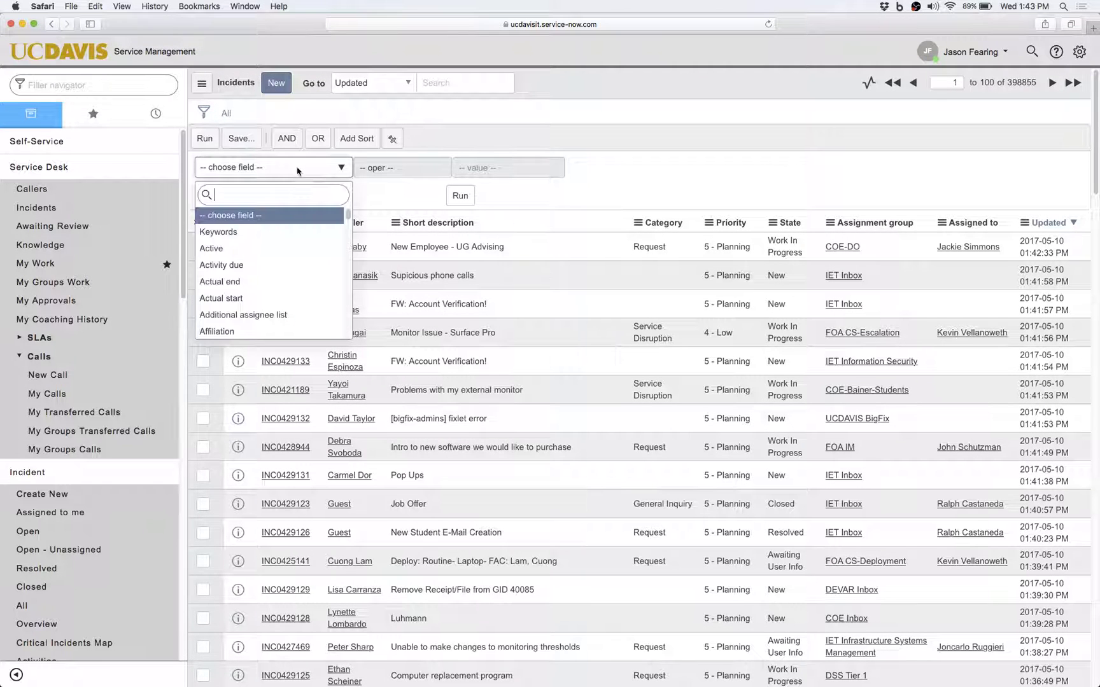
pyautogui.click(281, 255)
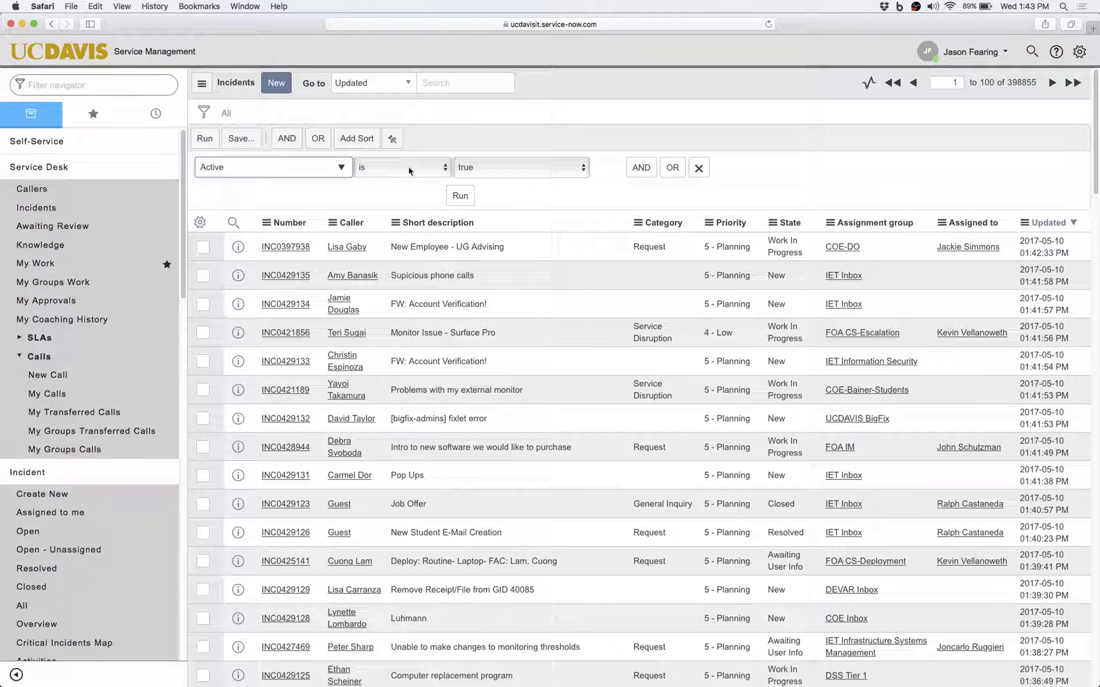
pyautogui.click(646, 169)
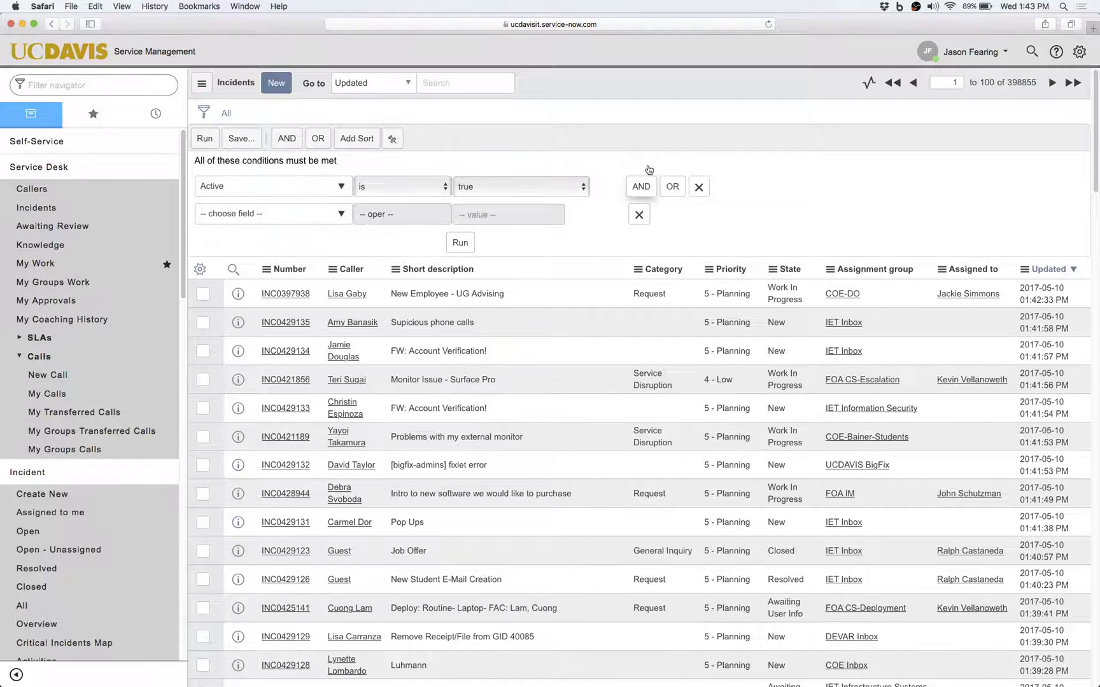
pyautogui.click(339, 214)
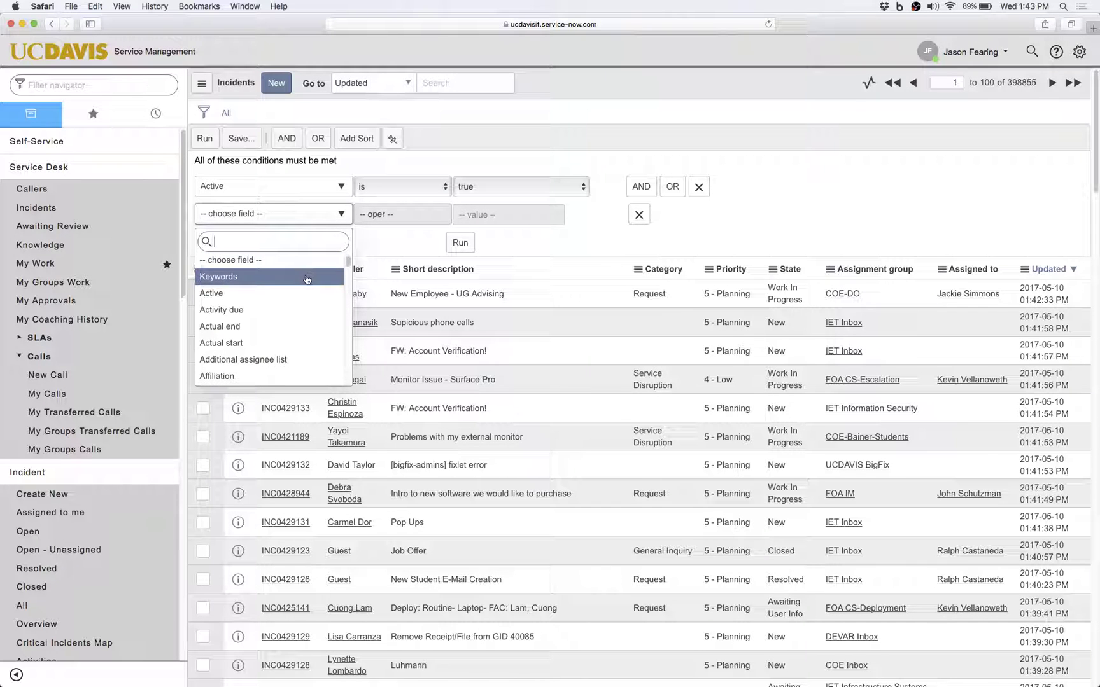
pyautogui.scroll(-3, 287, 283)
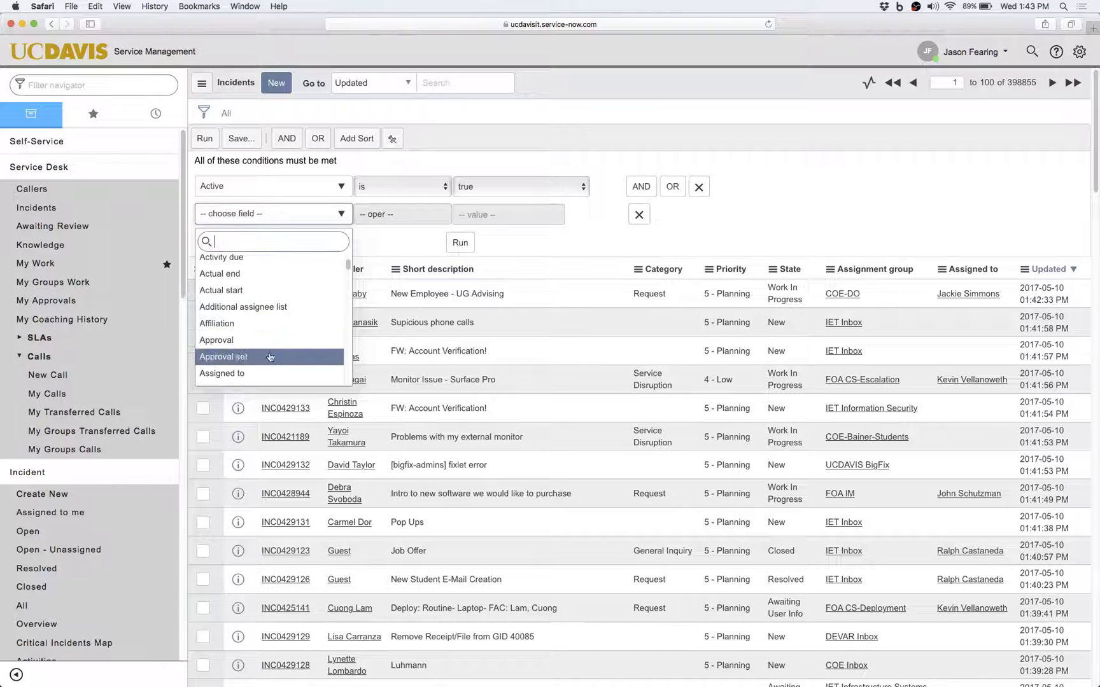
pyautogui.click(267, 373)
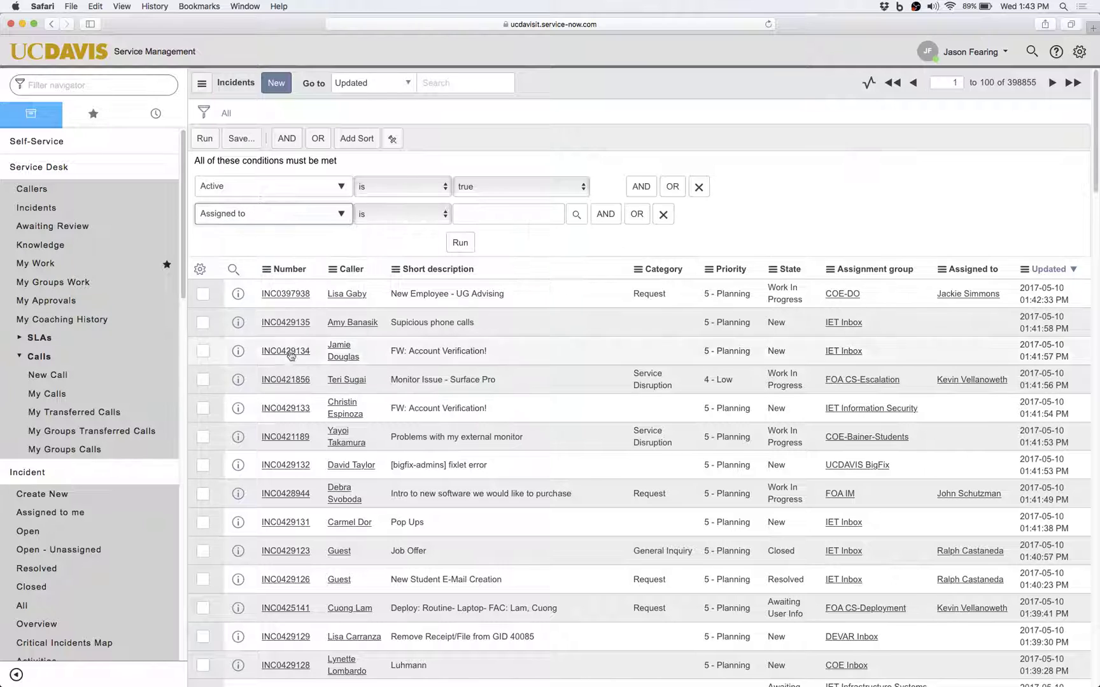
pyautogui.click(515, 215)
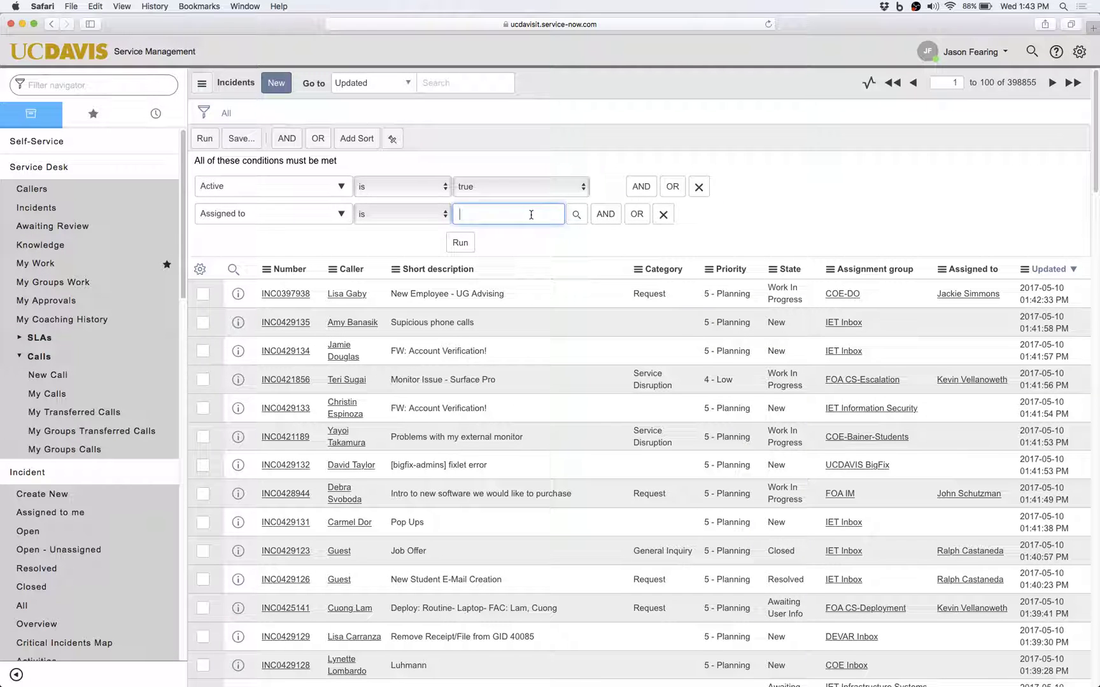
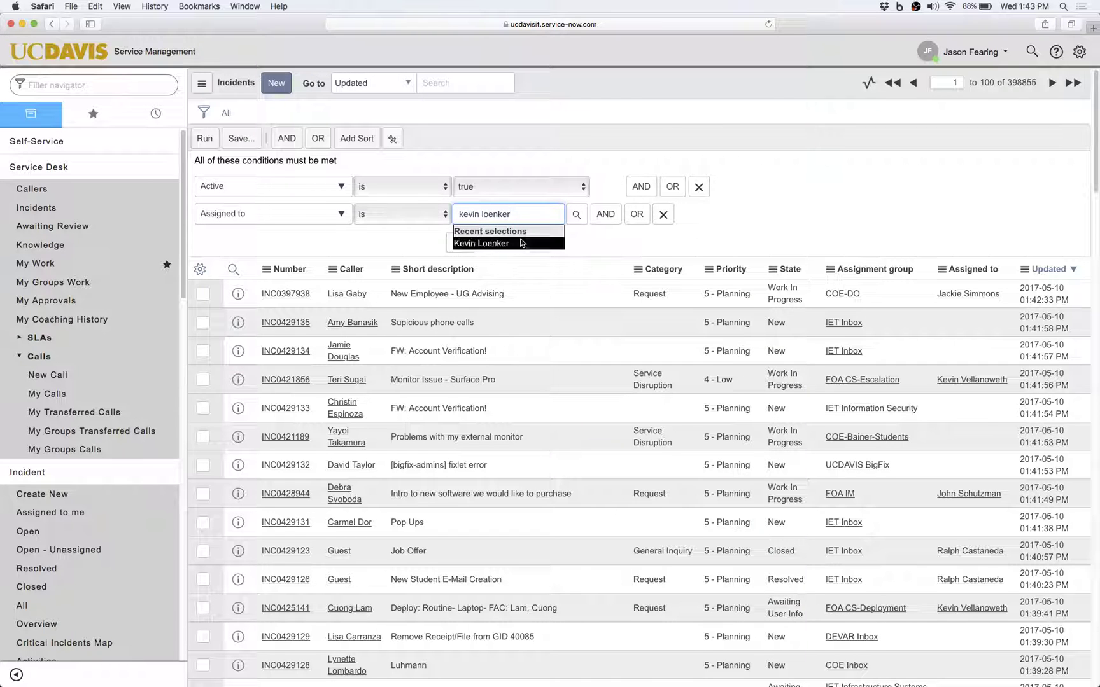
pyautogui.click(481, 244)
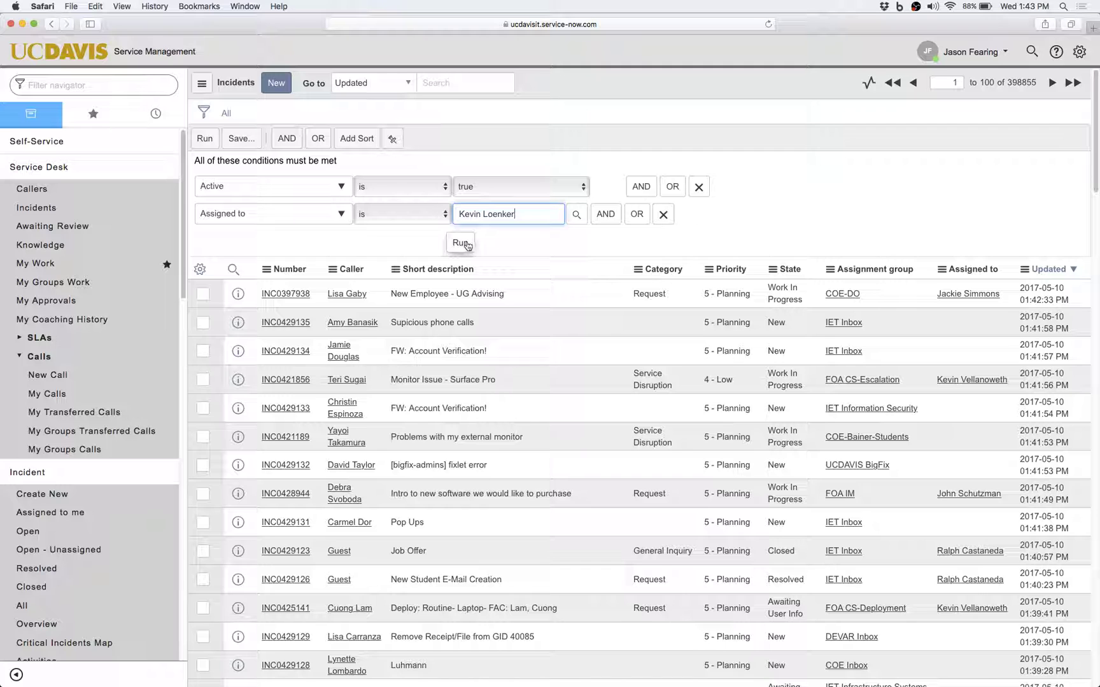
pyautogui.click(463, 243)
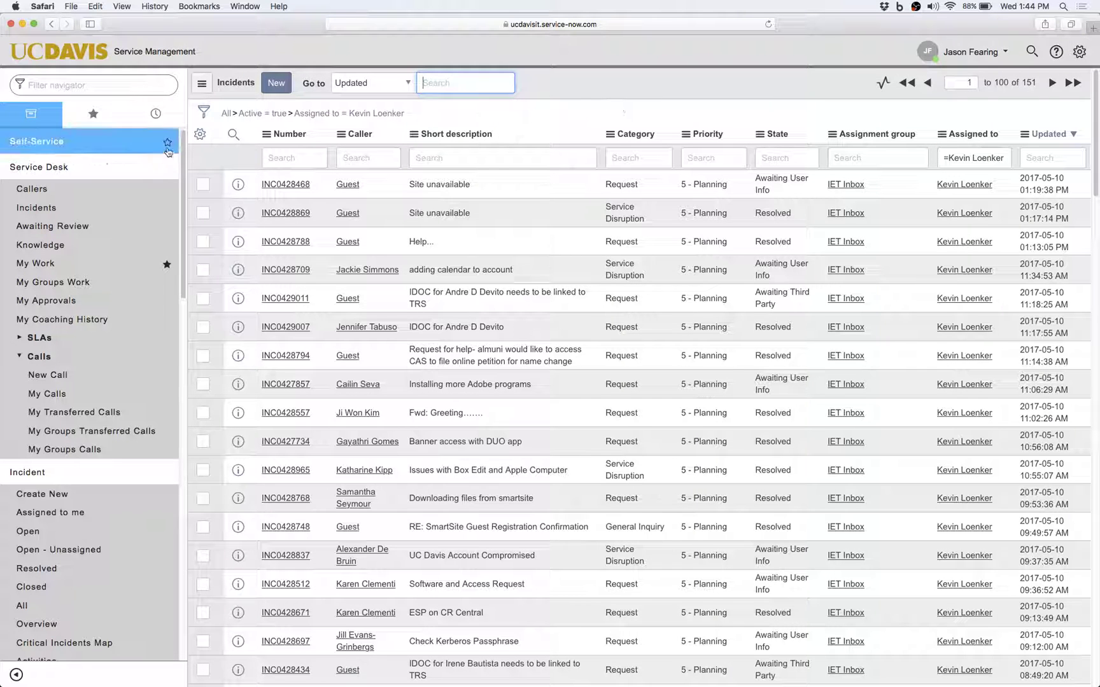
# Reopen the filter conditions, add an empty condition row, and remove it again.
pyautogui.click(204, 113)
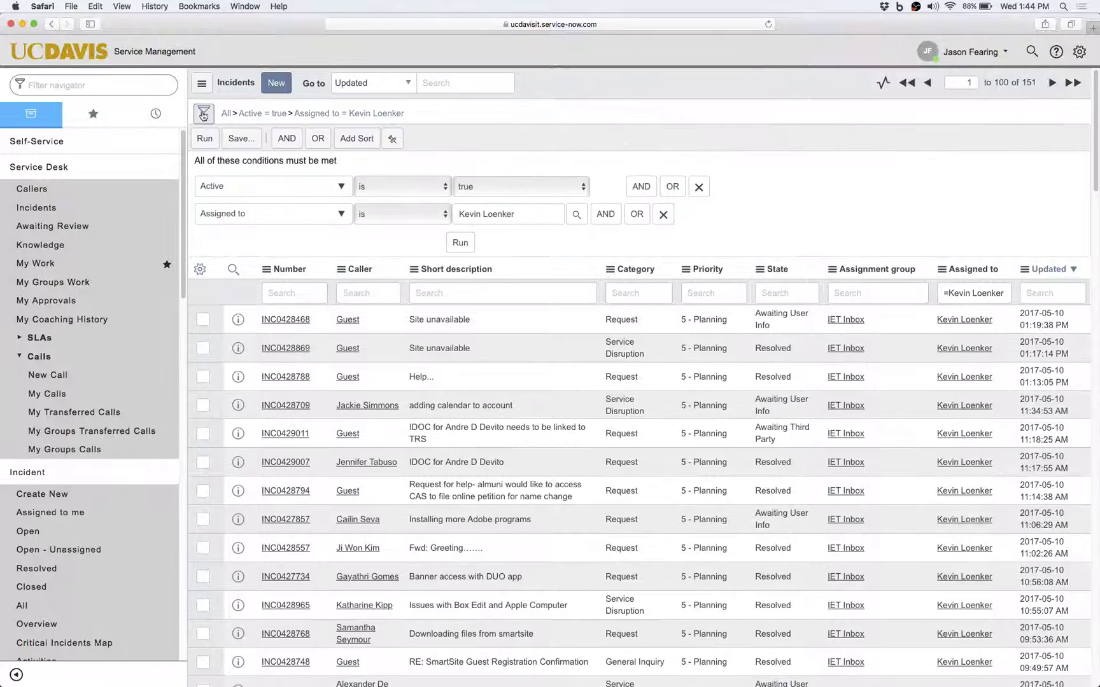
pyautogui.click(607, 214)
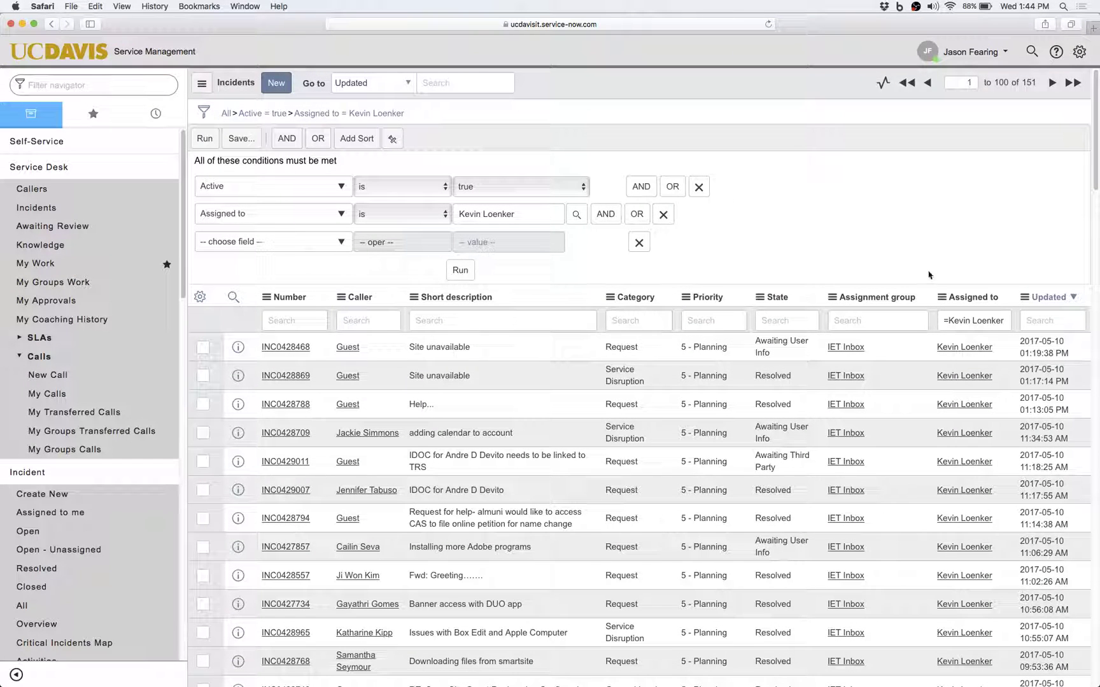
pyautogui.click(639, 243)
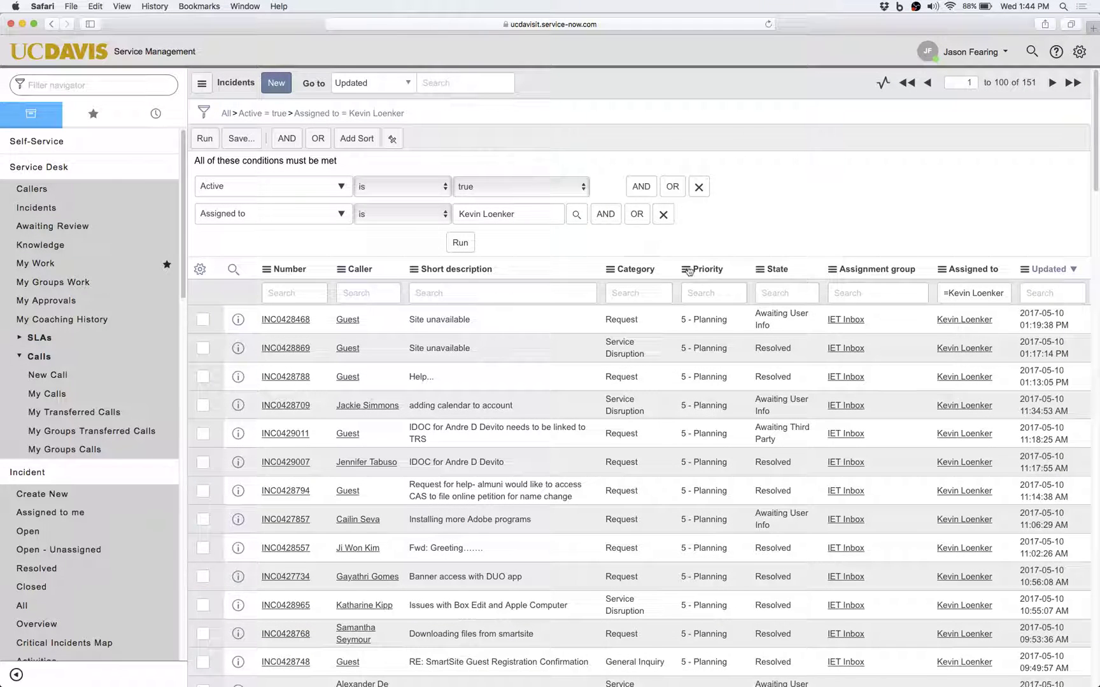
# Filter out Resolved incidents, leaving 33 records, and reopen the condition builder.
pyautogui.rightClick(770, 352)
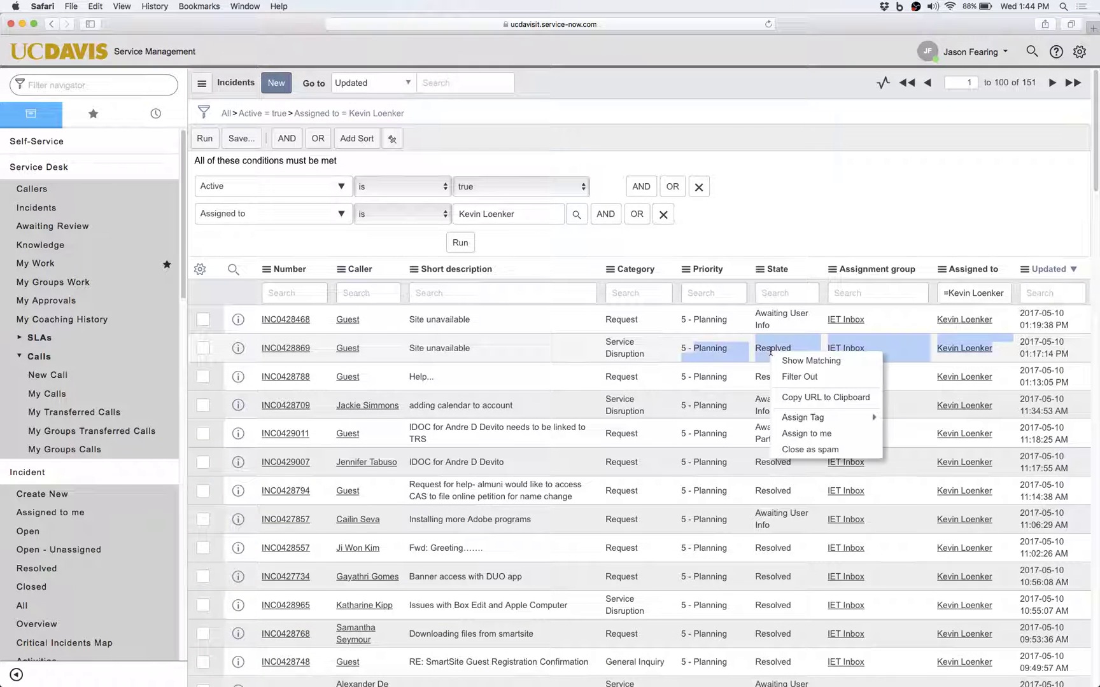
pyautogui.click(800, 376)
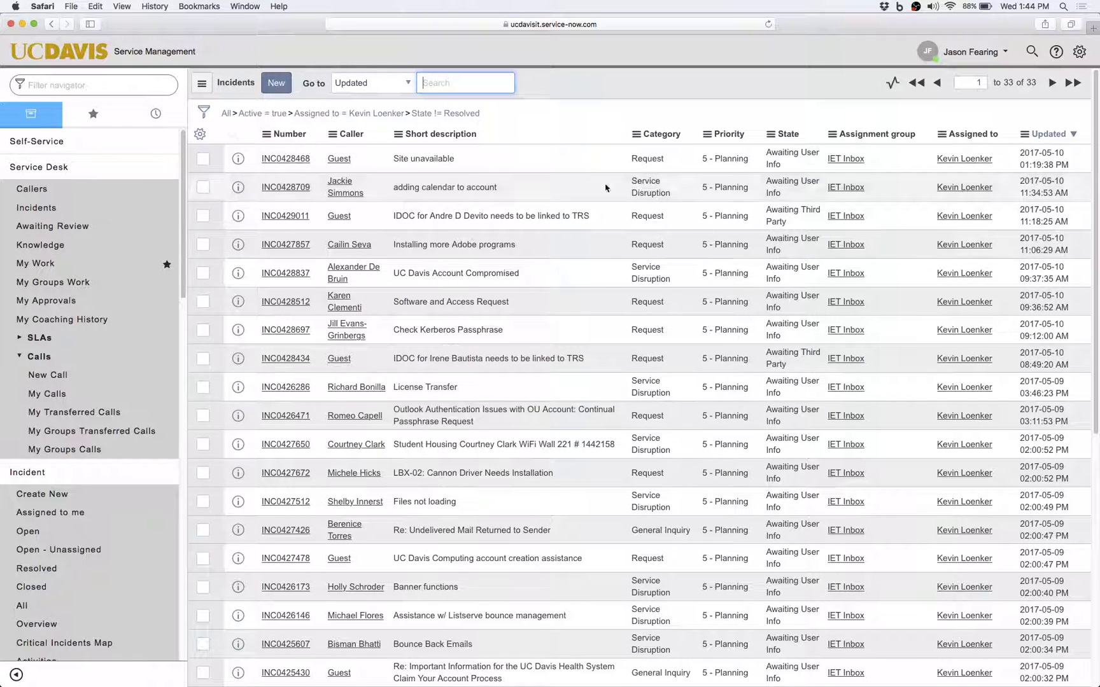
pyautogui.scroll(-3, 605, 137)
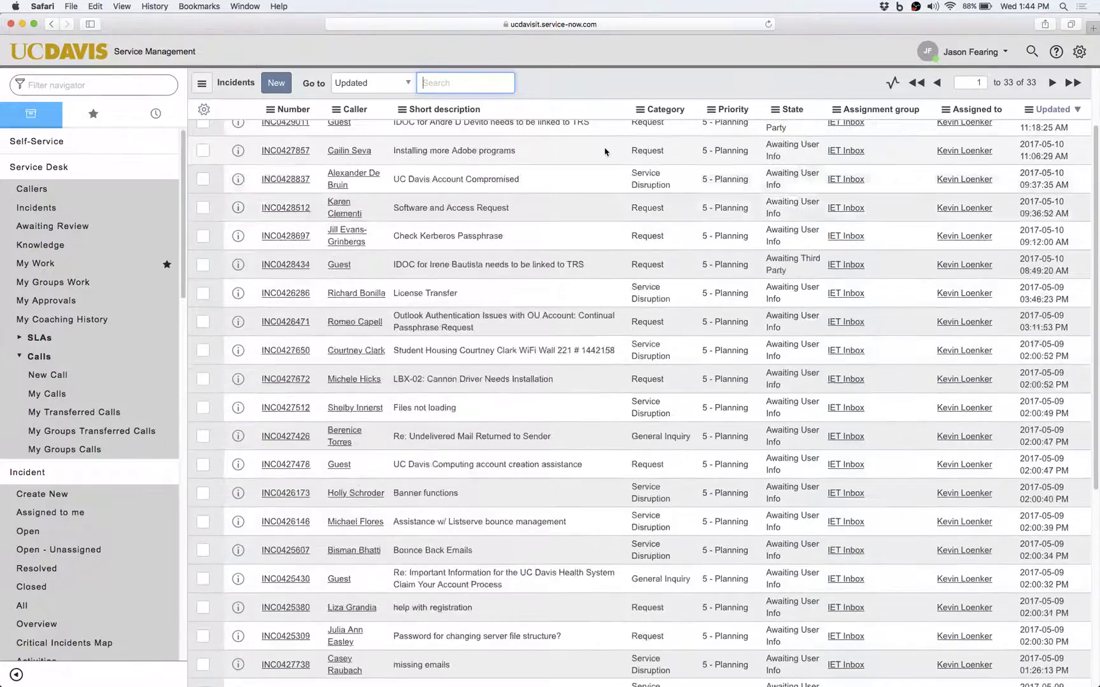
pyautogui.scroll(-5, 605, 153)
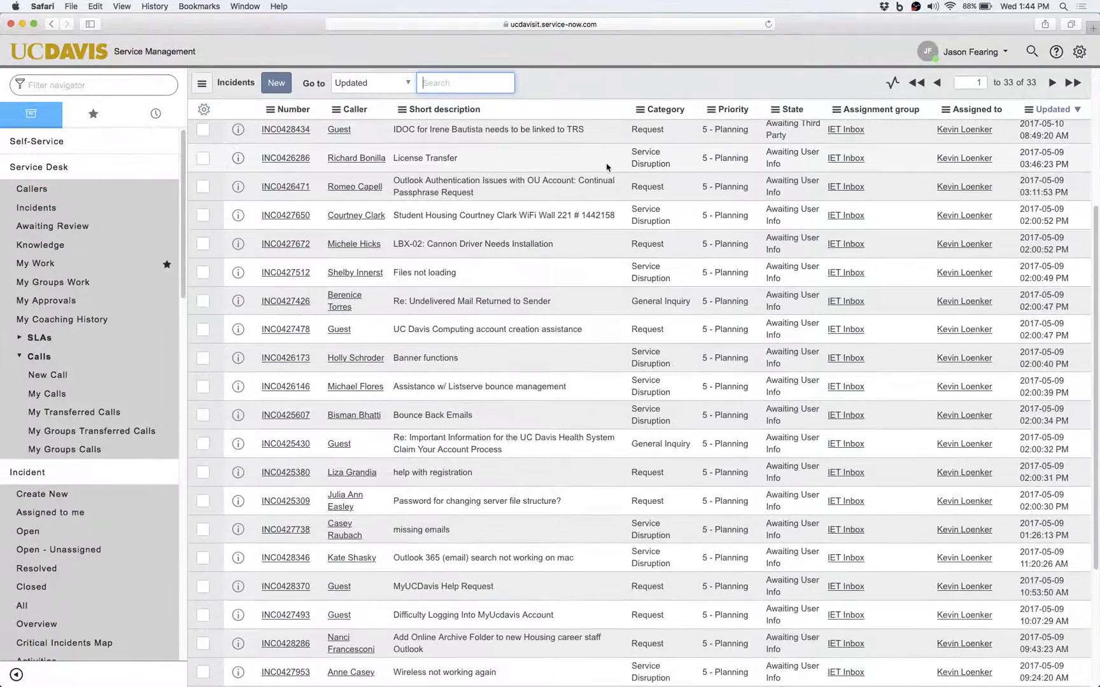
pyautogui.scroll(-5, 606, 175)
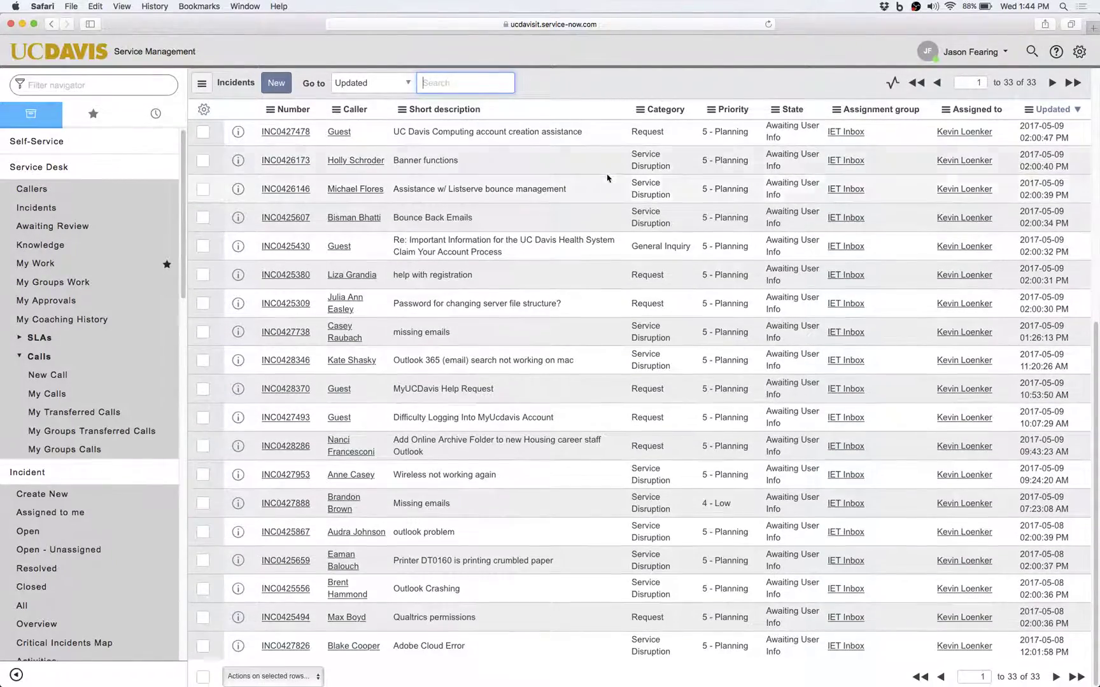
pyautogui.scroll(15, 610, 189)
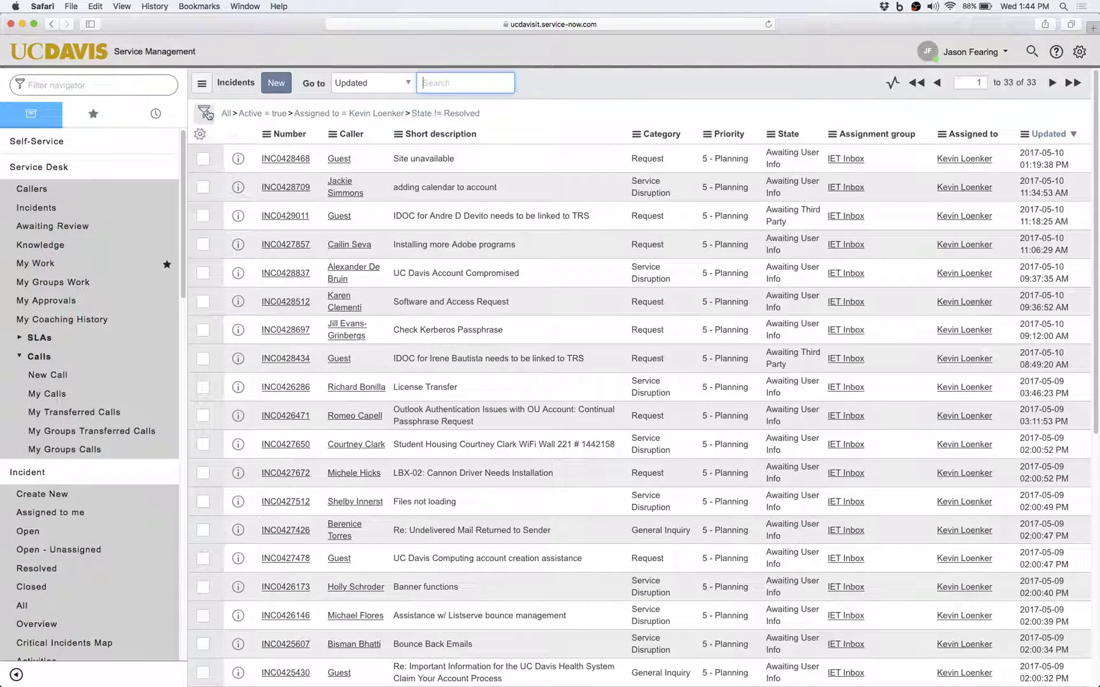
pyautogui.click(205, 114)
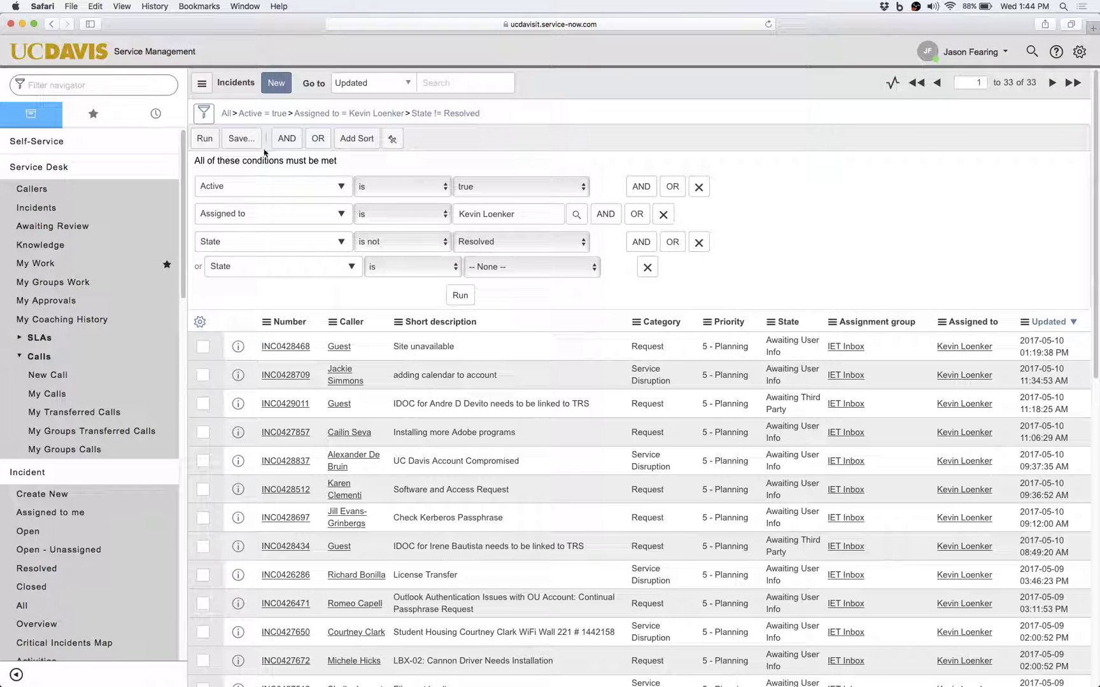
# Save the current incident filter under the name 'Kevin Webinar'.
pyautogui.click(236, 140)
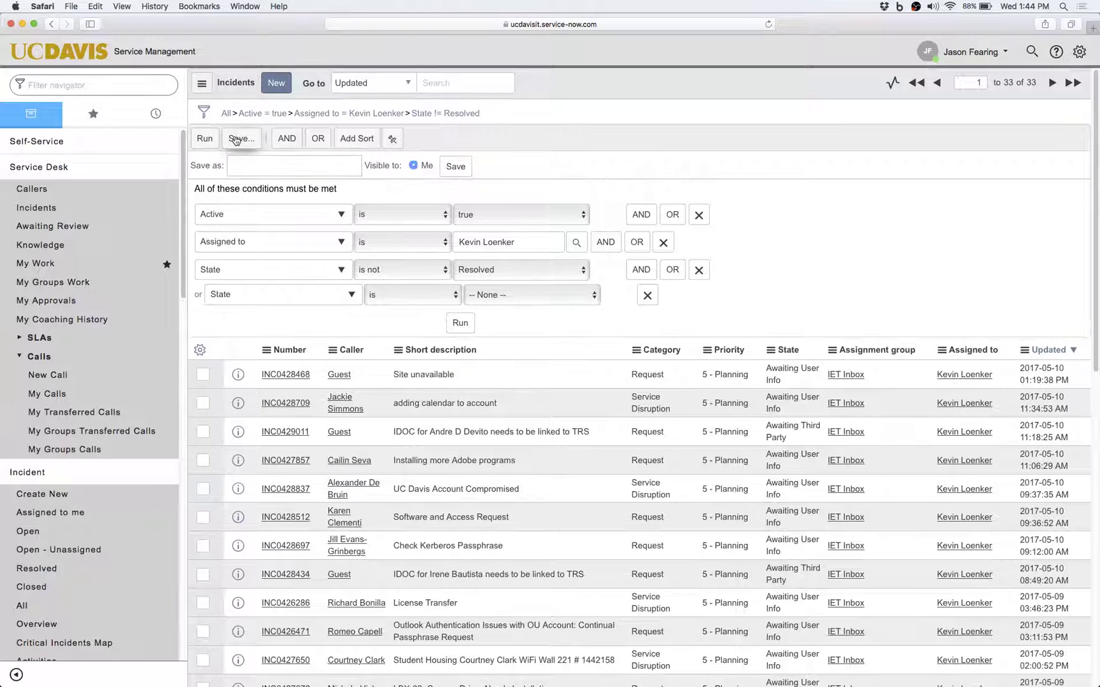
pyautogui.click(250, 165)
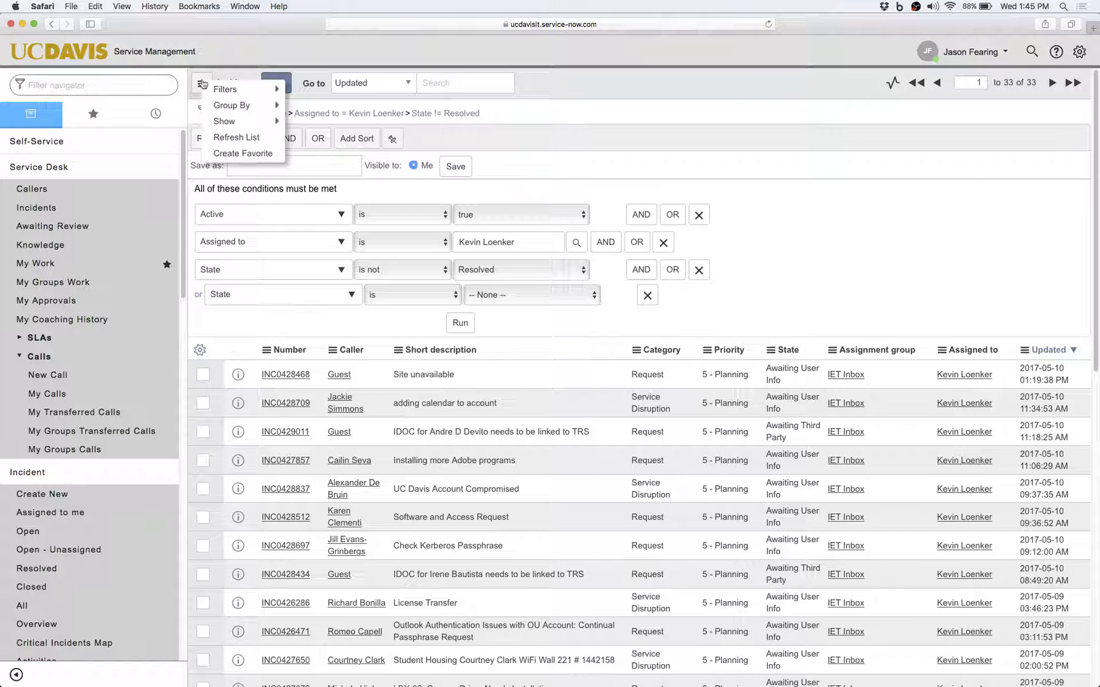
pyautogui.moveTo(230, 90)
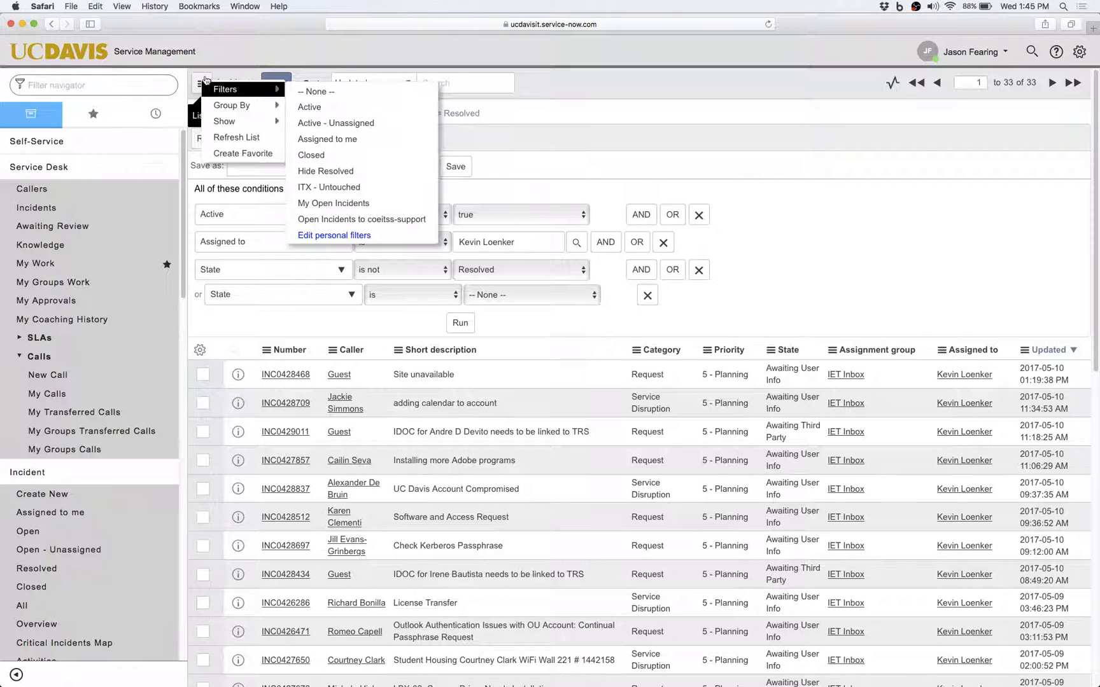
pyautogui.click(205, 77)
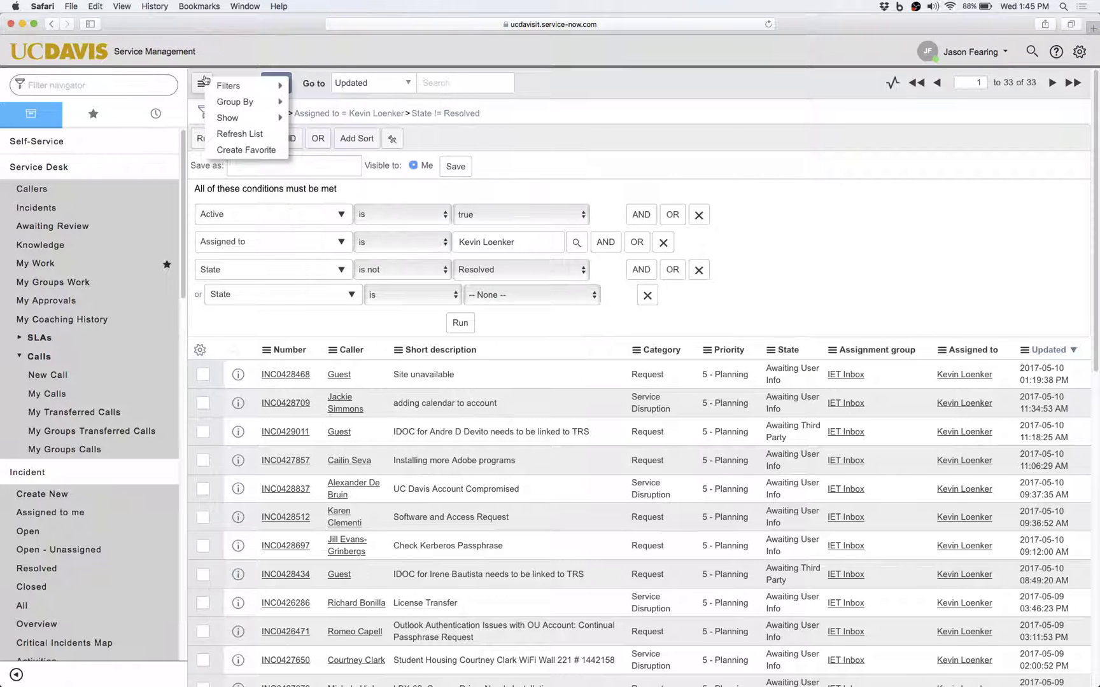
pyautogui.click(518, 166)
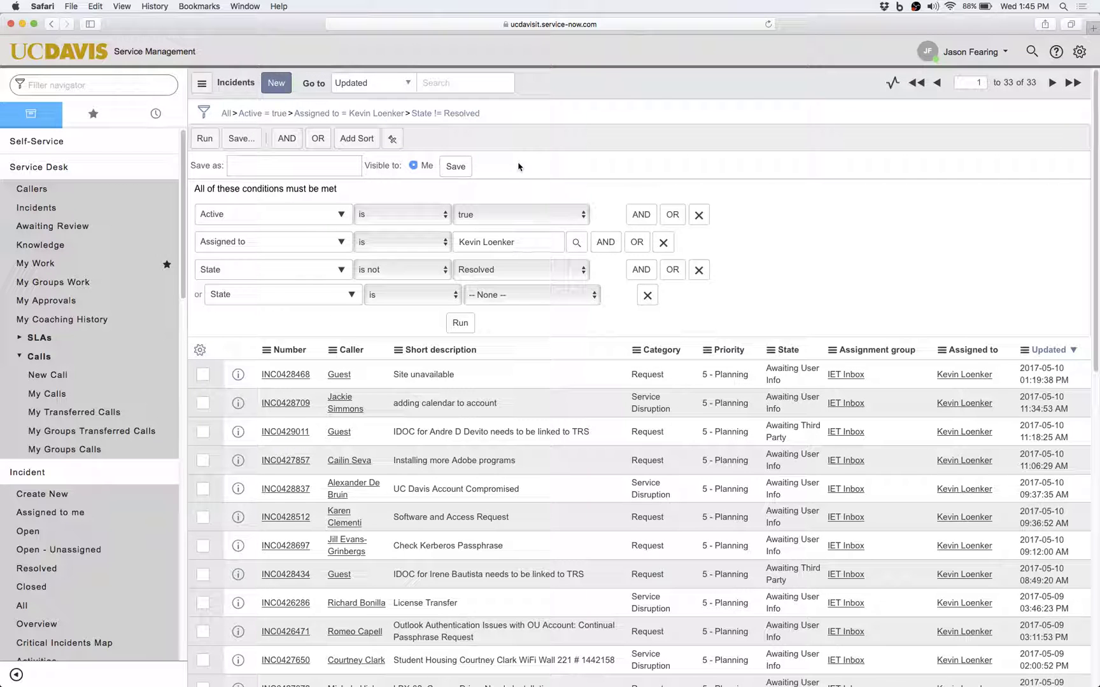
pyautogui.click(244, 170)
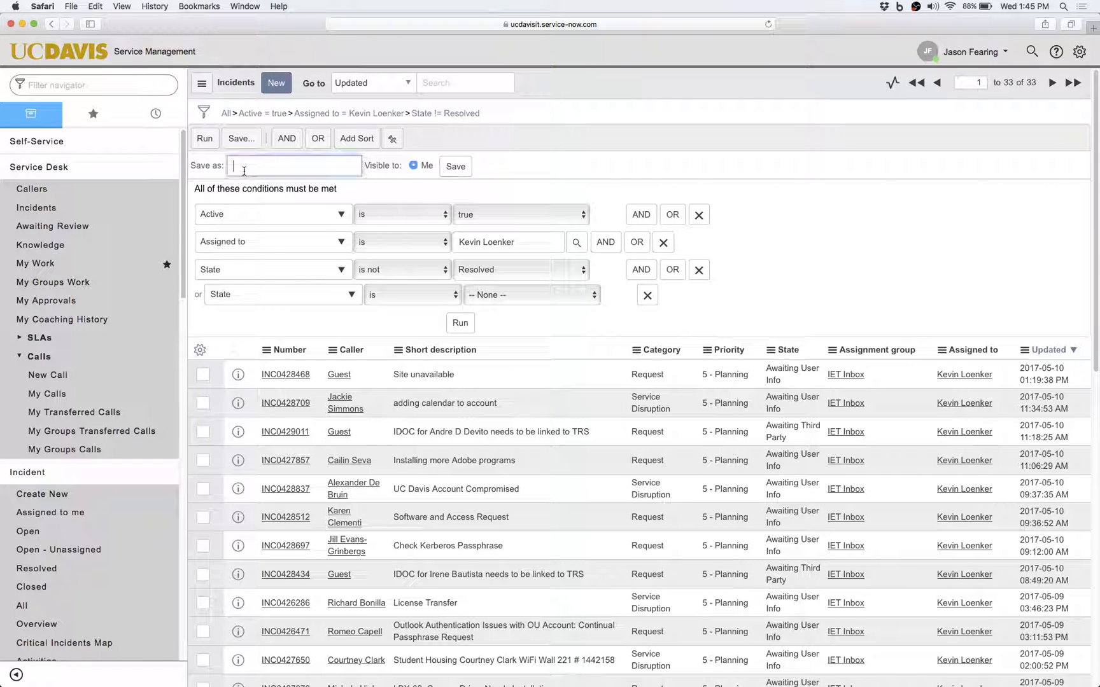
pyautogui.write('Kevin Webinar')
pyautogui.click(466, 168)
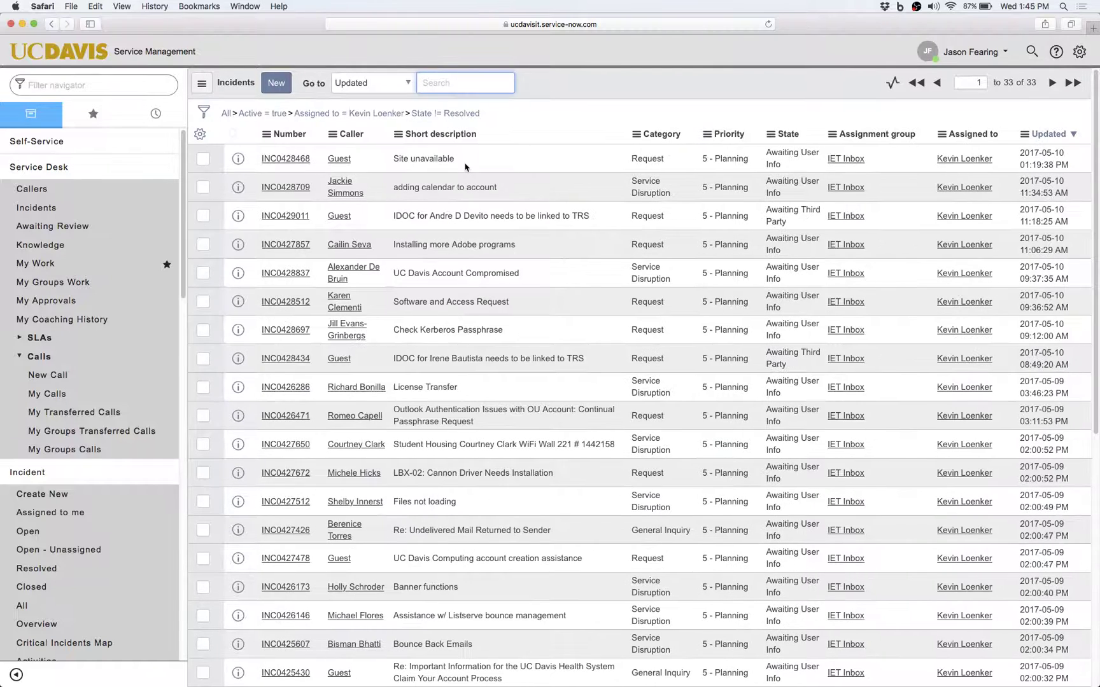
# Confirm 'Kevin Webinar' appears among saved filters, then reopen the filter conditions.
pyautogui.click(202, 84)
pyautogui.moveTo(228, 95)
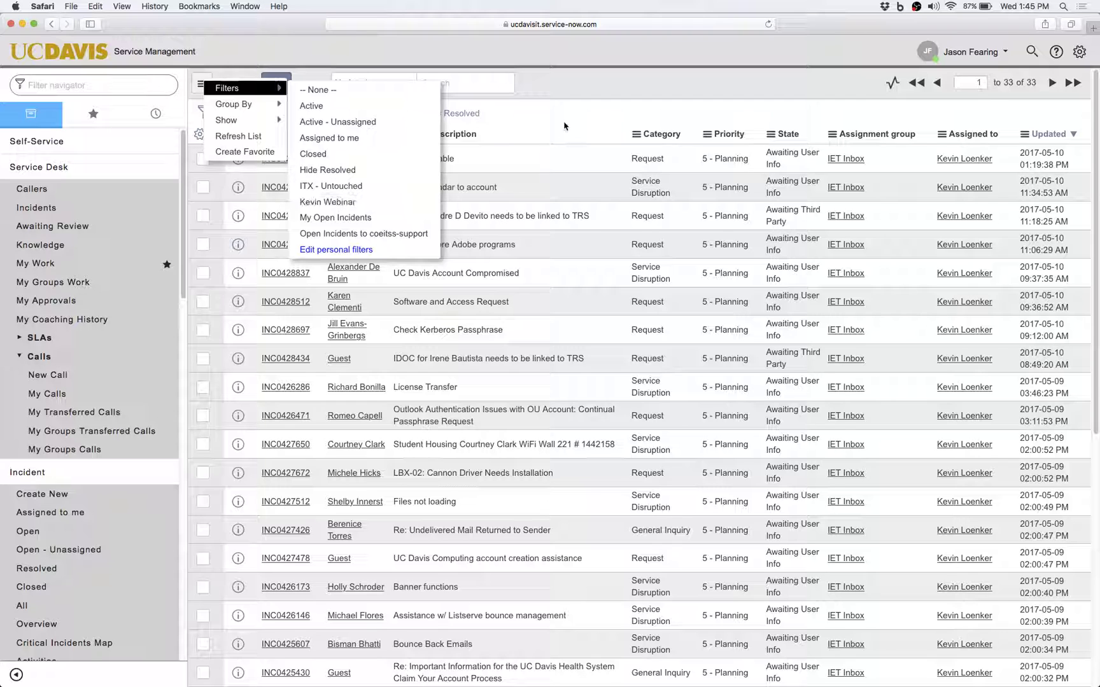
pyautogui.click(176, 131)
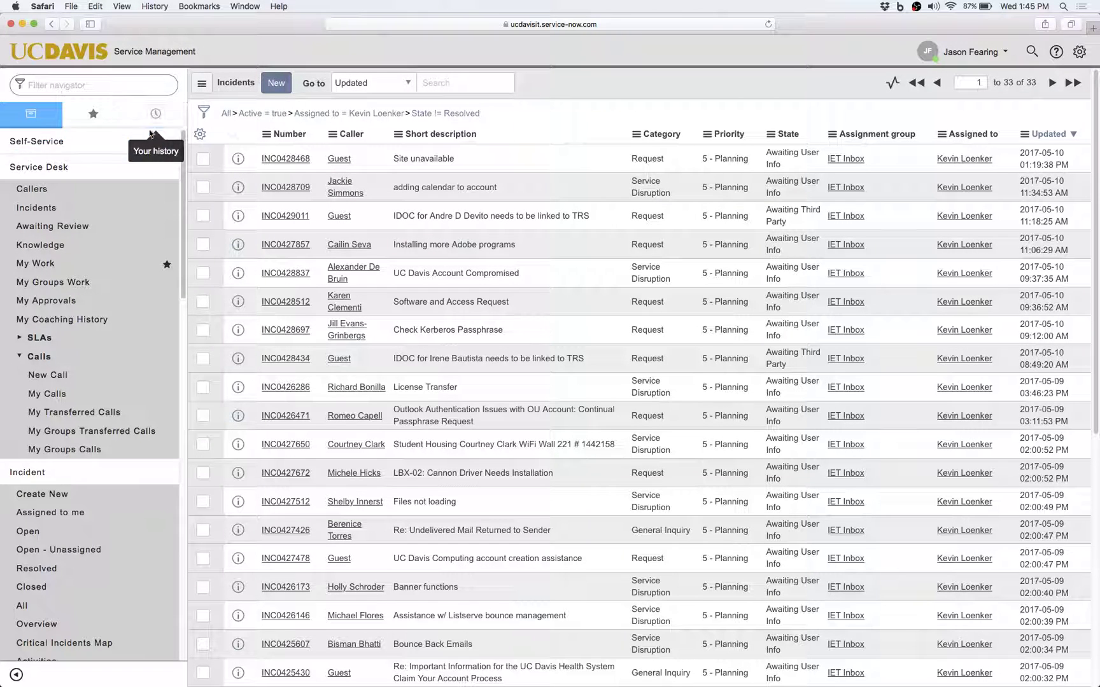
pyautogui.click(205, 120)
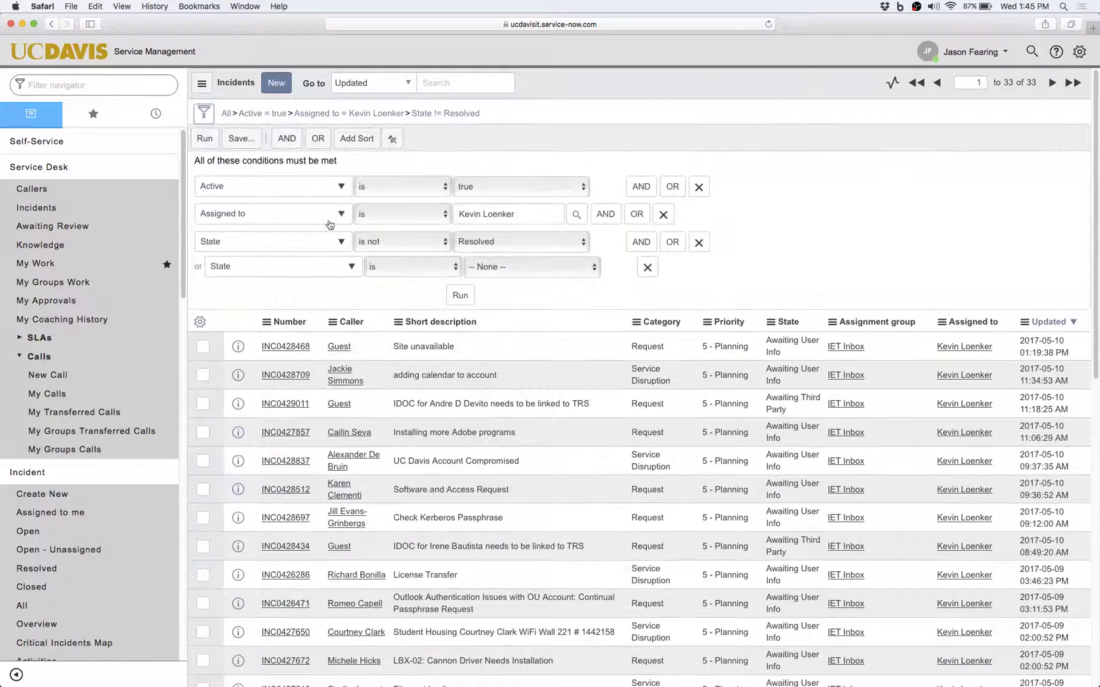
# Replace the assignee and State conditions with a new AND Assigned to condition for the technician.
pyautogui.click(665, 217)
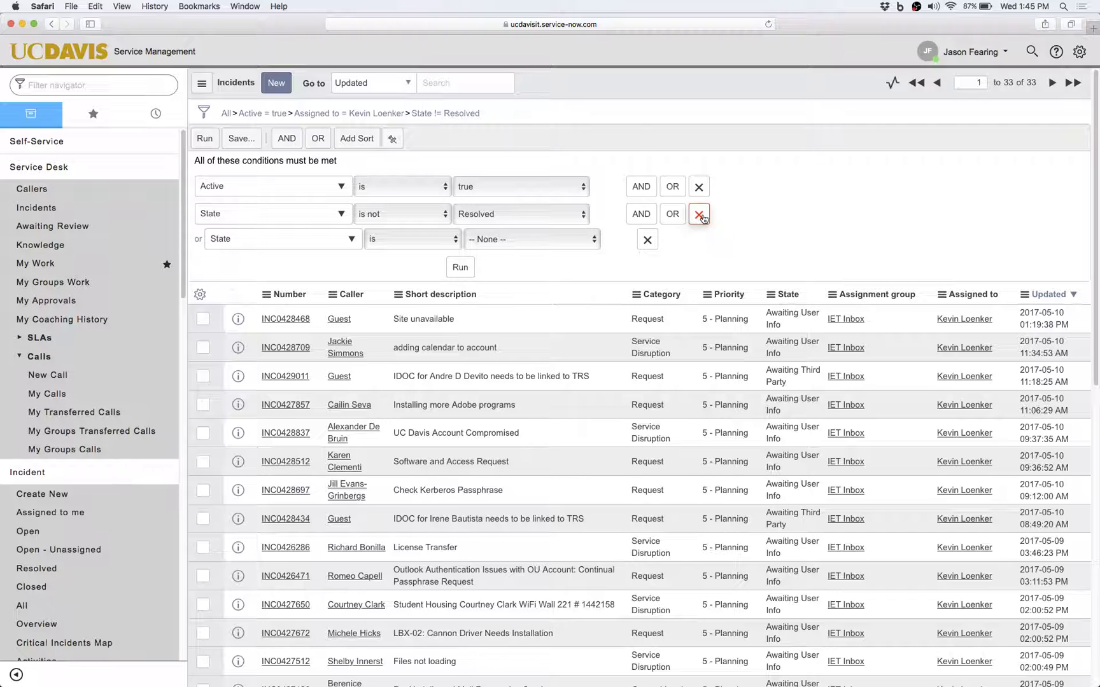
pyautogui.click(700, 215)
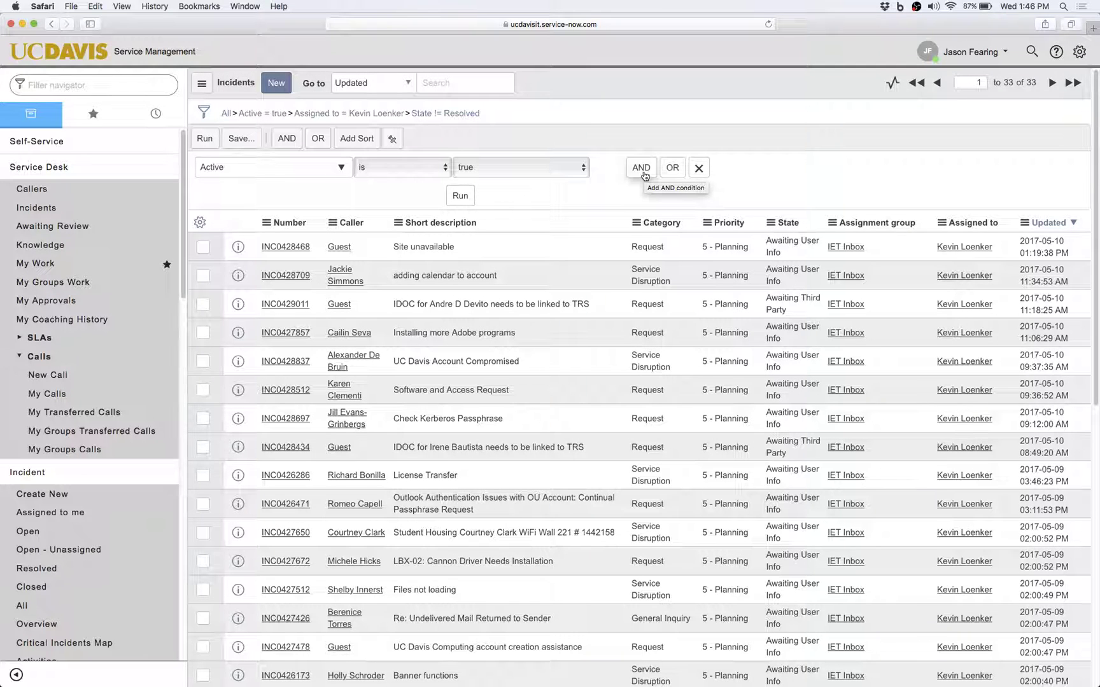
pyautogui.click(641, 168)
pyautogui.click(308, 215)
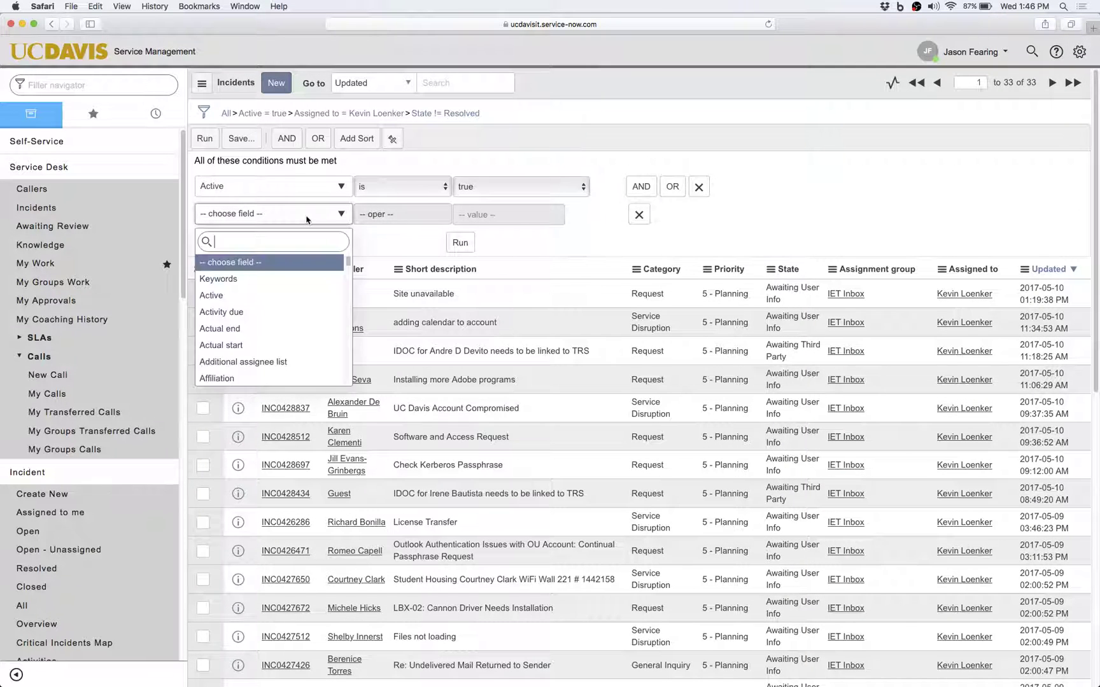
pyautogui.write('ass')
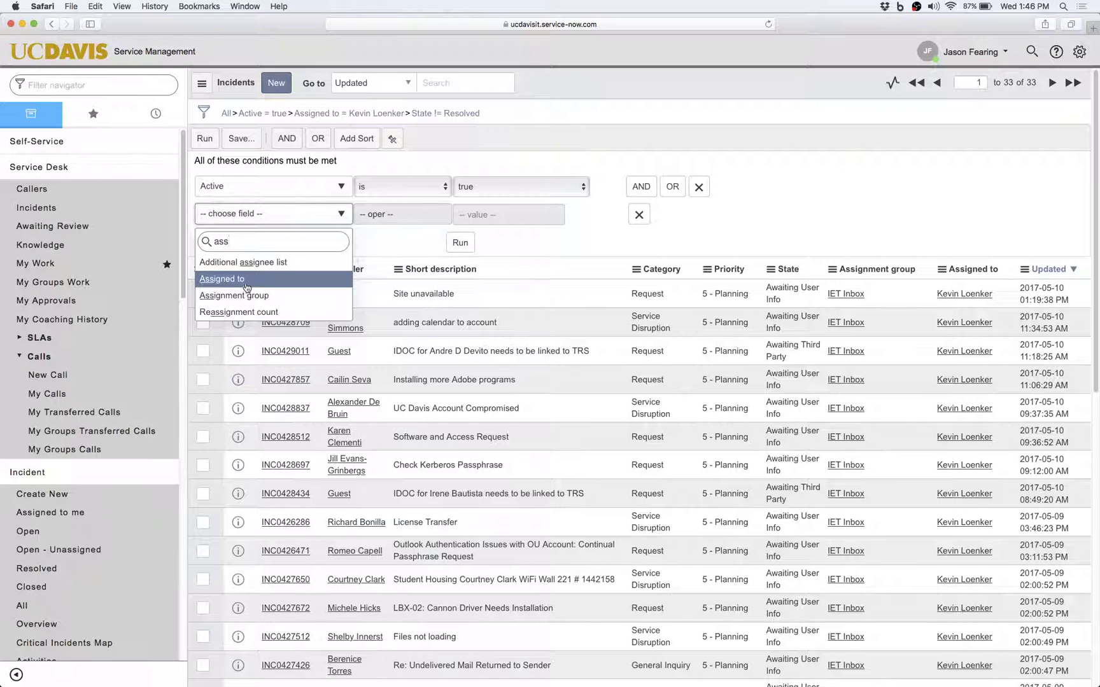
pyautogui.click(246, 280)
pyautogui.click(466, 216)
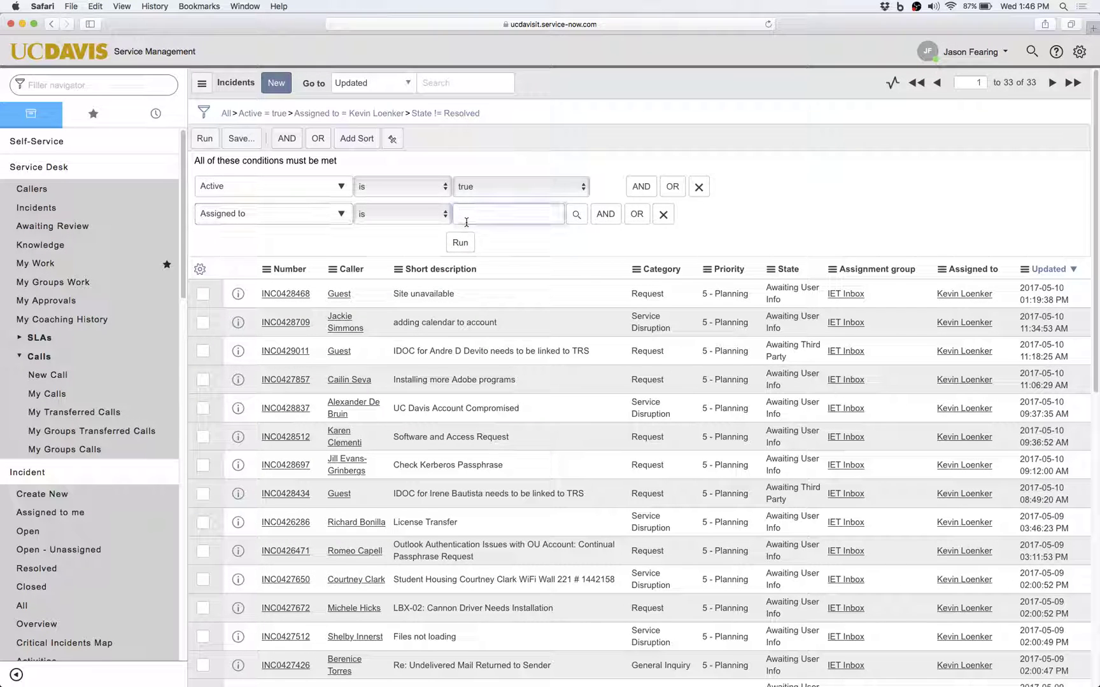
pyautogui.write('kevin l')
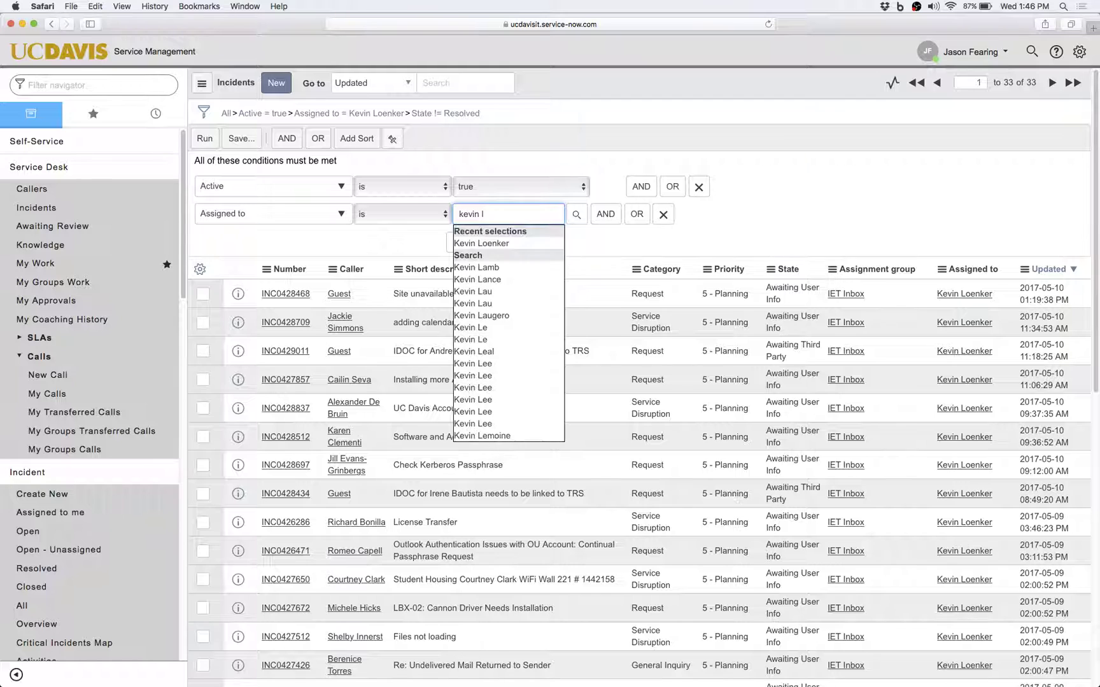
pyautogui.click(481, 243)
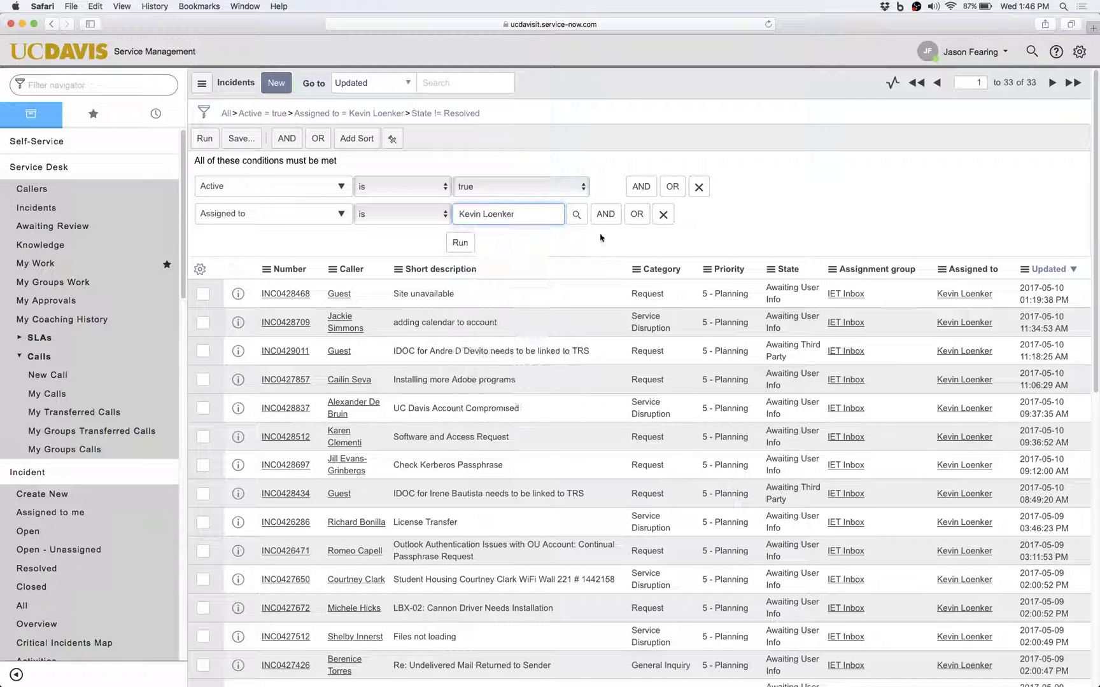
# Add and remove an empty AND row, then add an empty OR Assigned to row.
pyautogui.click(607, 217)
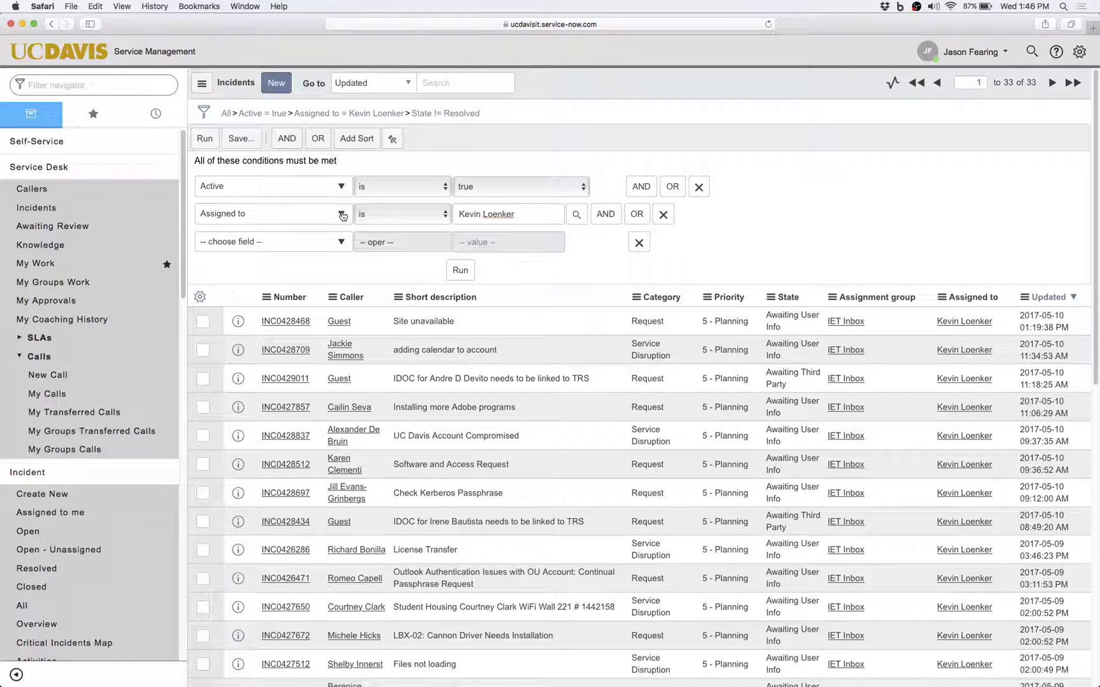
pyautogui.click(638, 243)
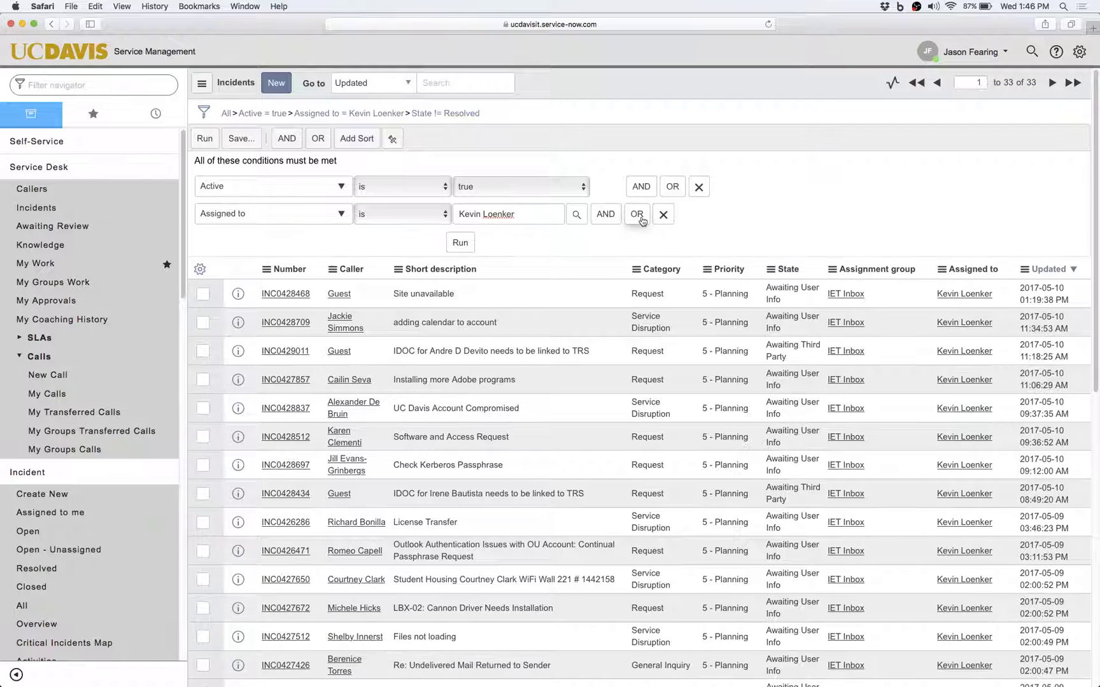
pyautogui.click(641, 218)
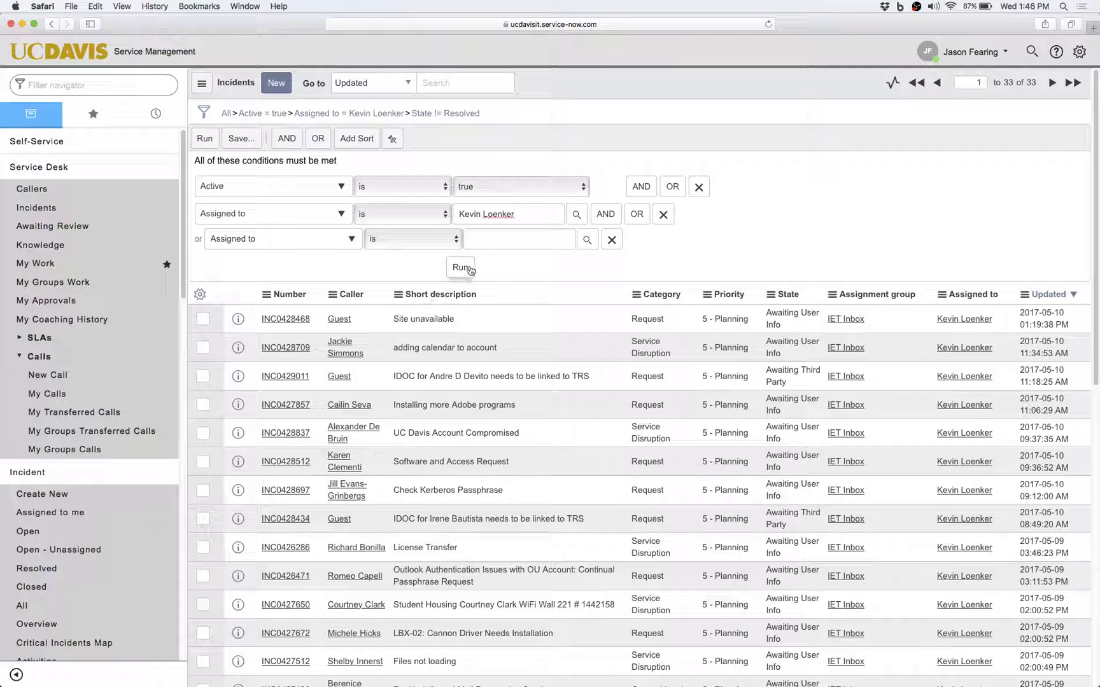
# Fill two OR Assigned to rows with other technicians, then delete both rows again.
pyautogui.click(497, 237)
pyautogui.write('mike')
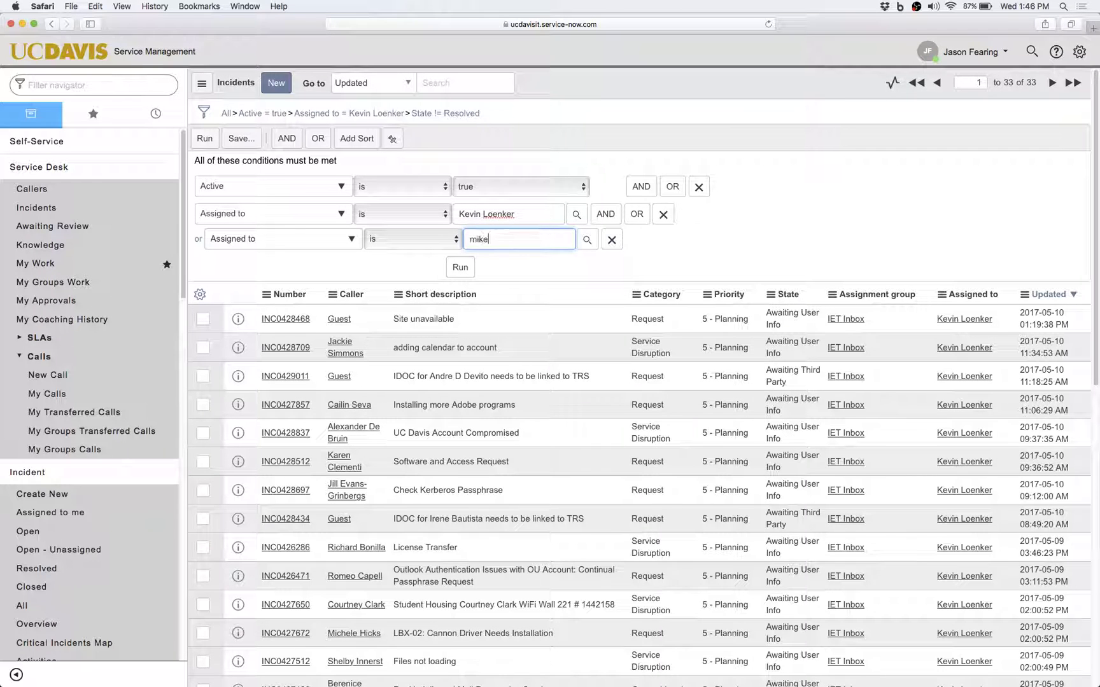
pyautogui.click(493, 267)
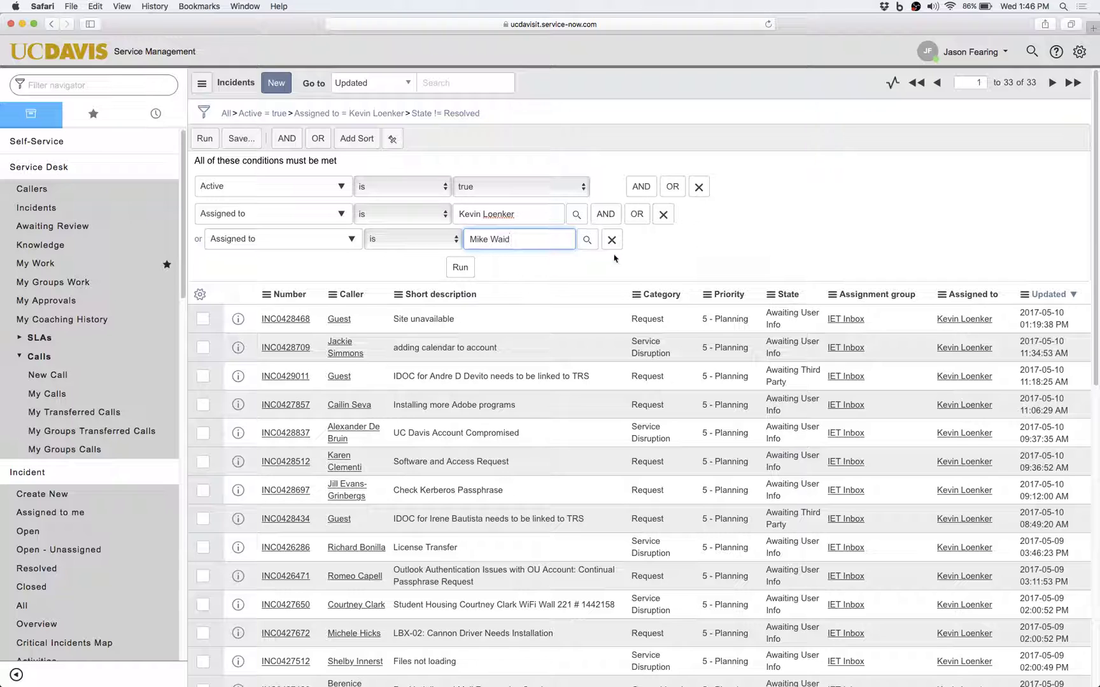
pyautogui.click(637, 215)
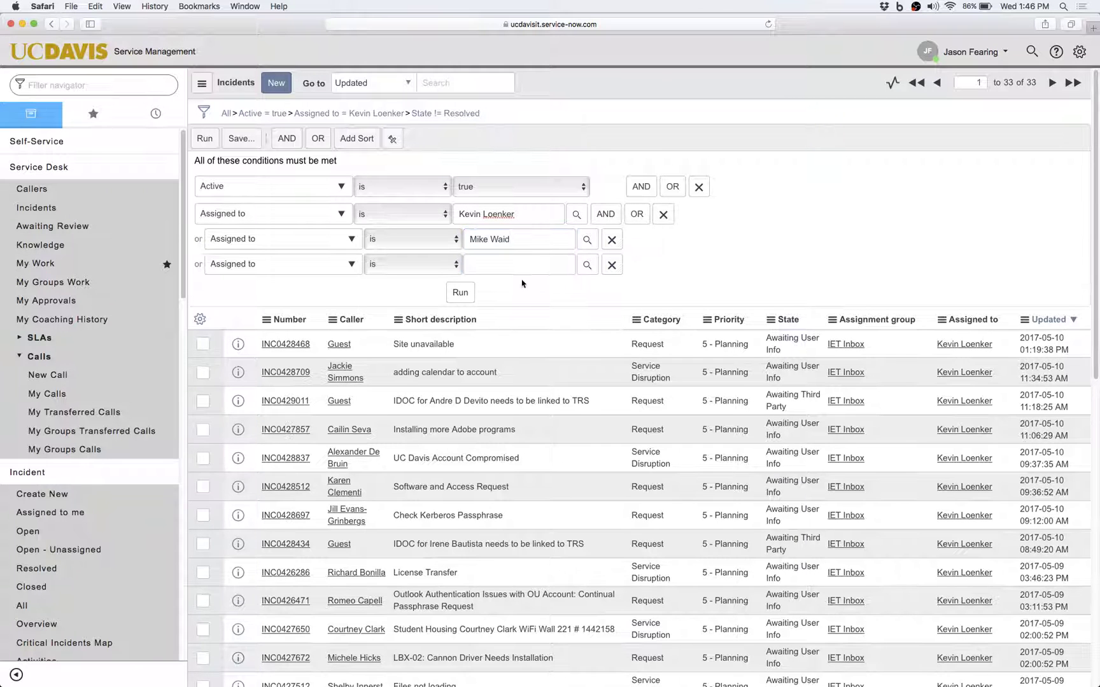
pyautogui.write('steven')
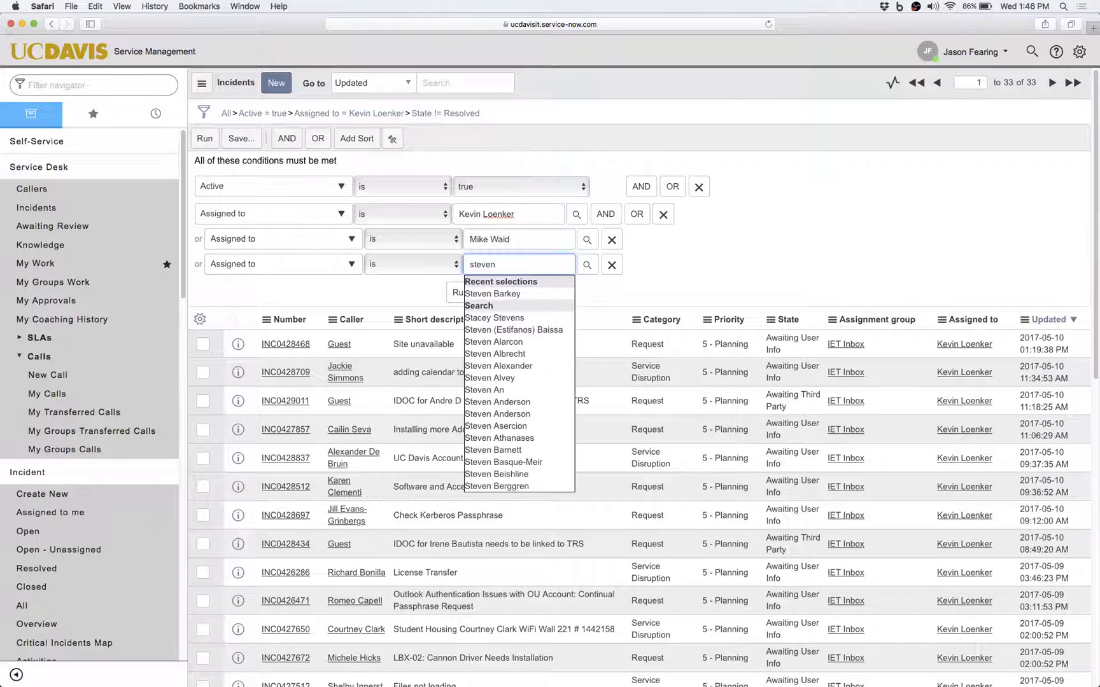
pyautogui.click(508, 293)
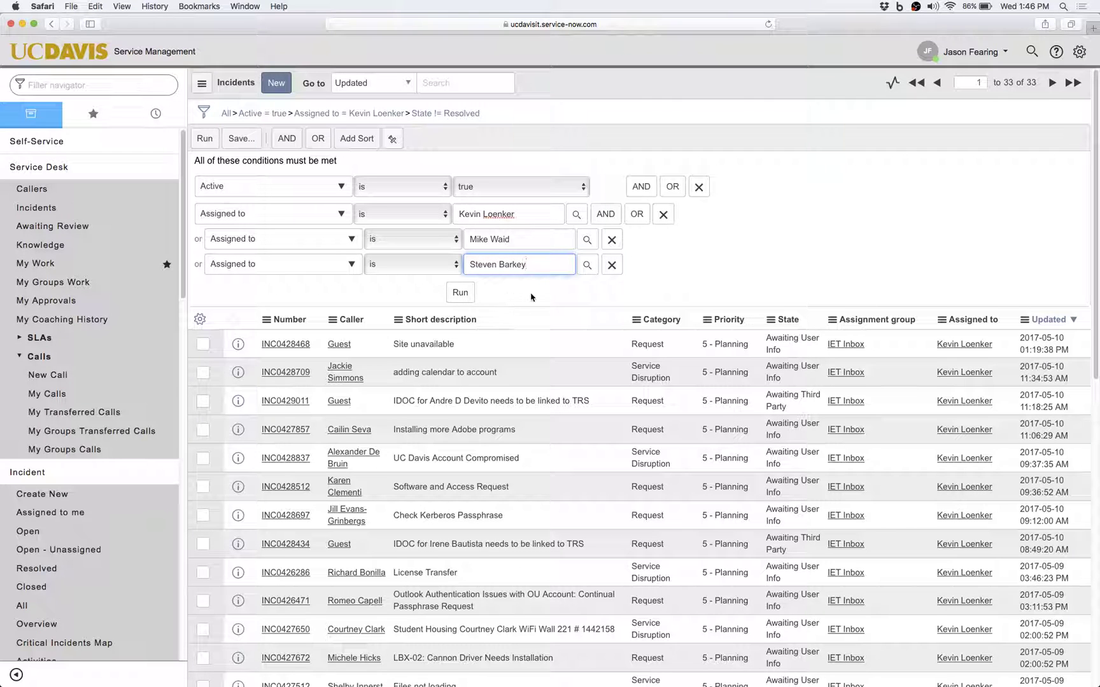
pyautogui.click(611, 265)
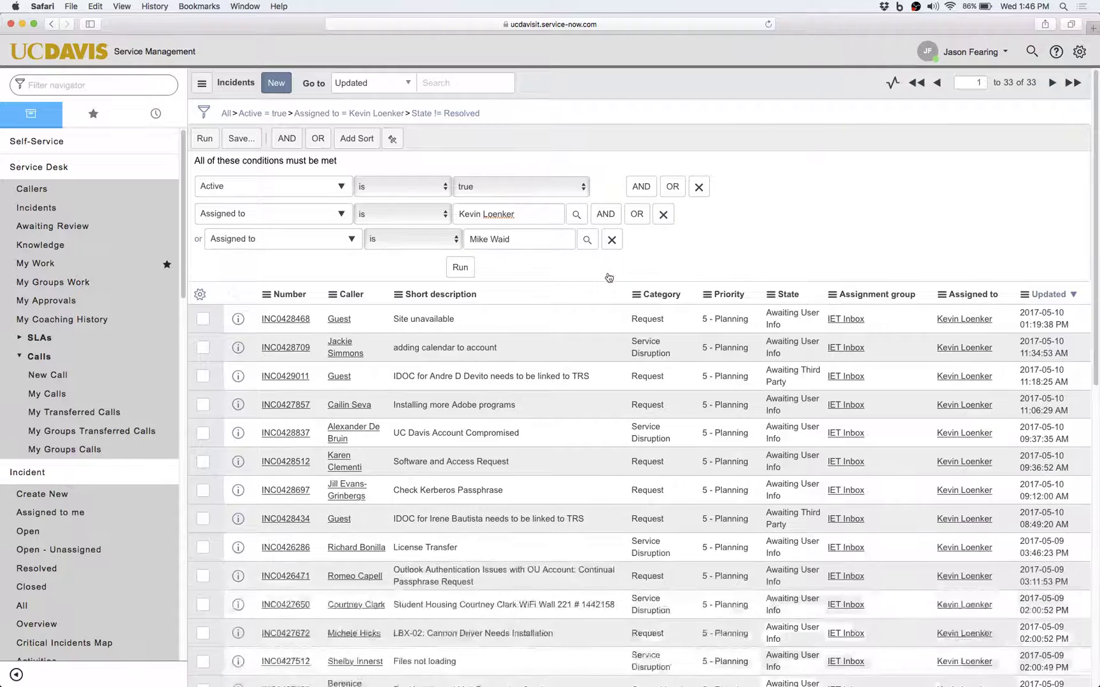
pyautogui.click(612, 240)
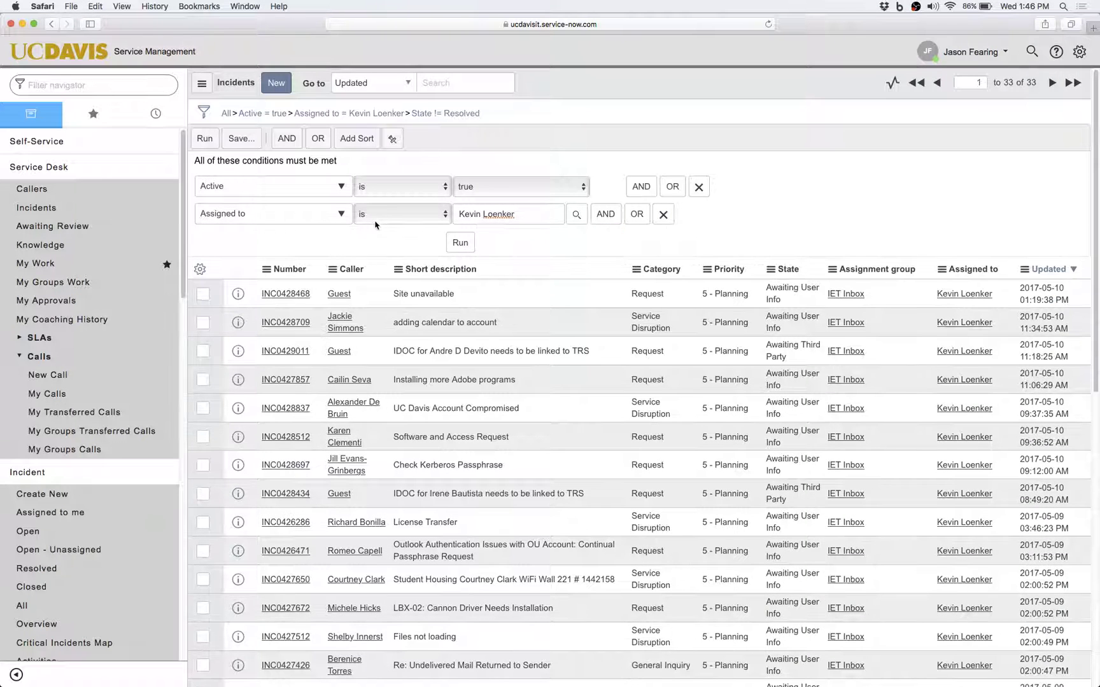
# Change the assignee condition to Assignment group IET Inbox and run the filter.
pyautogui.click(321, 217)
pyautogui.write('ass')
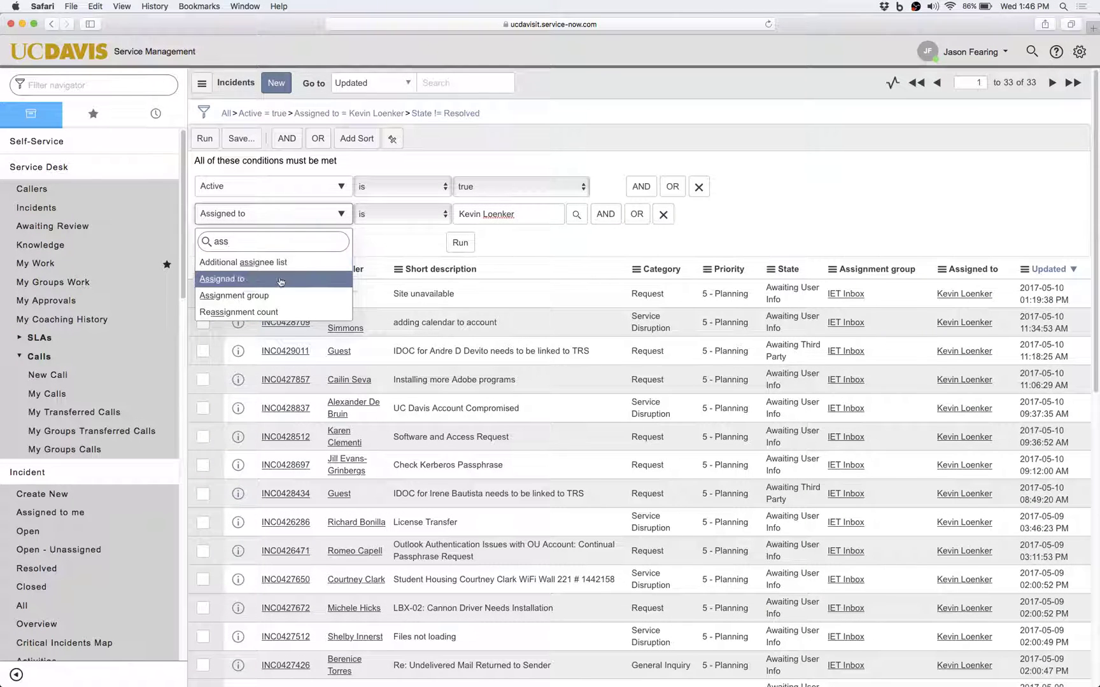
pyautogui.click(279, 304)
pyautogui.click(525, 220)
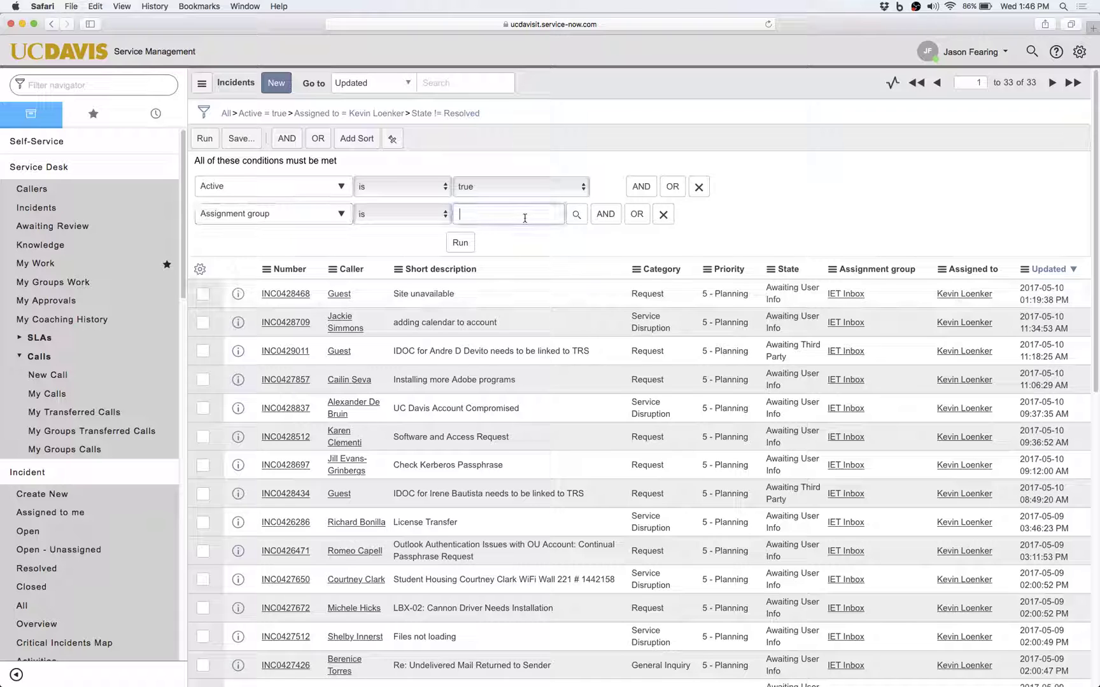
pyautogui.write('iet inbox')
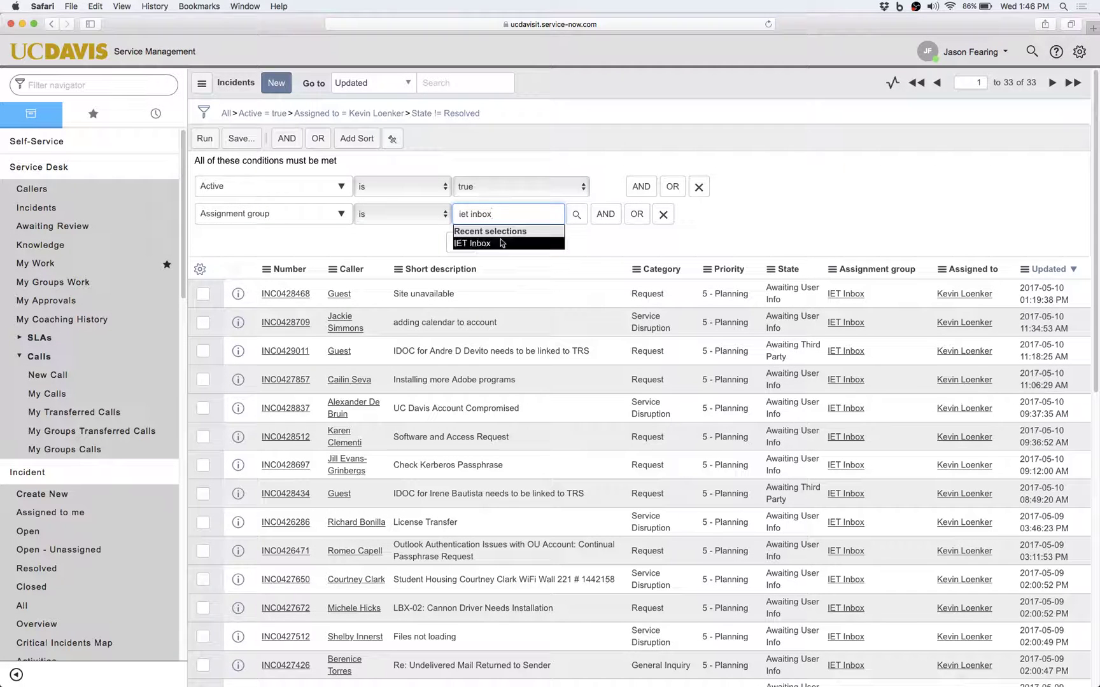
pyautogui.click(501, 242)
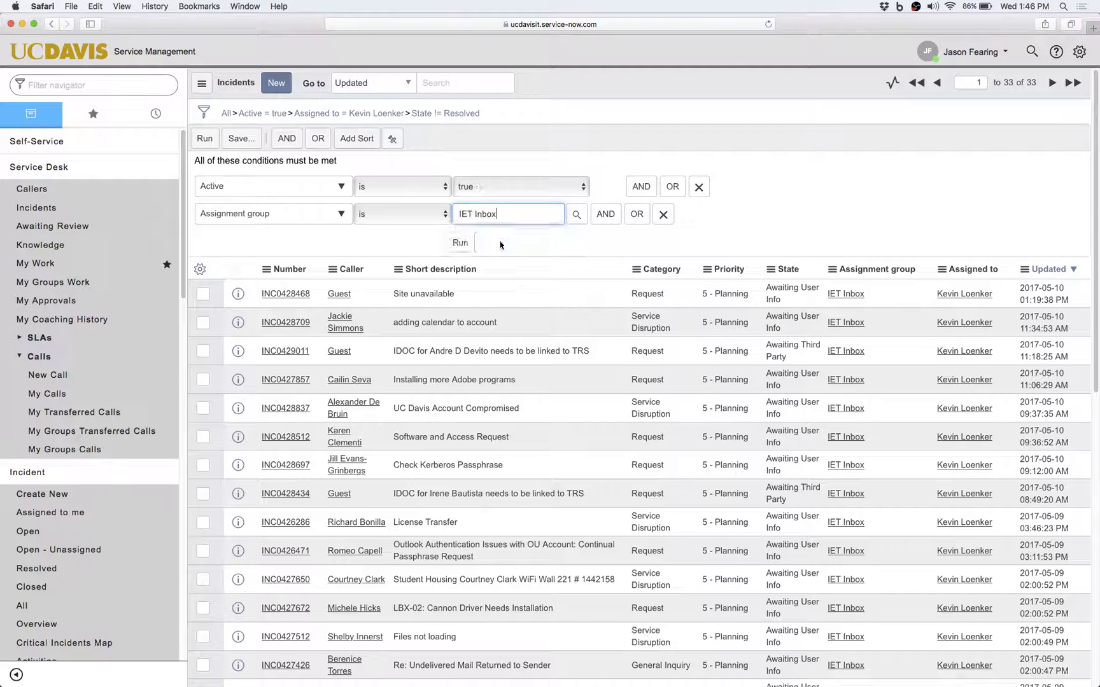
pyautogui.click(460, 243)
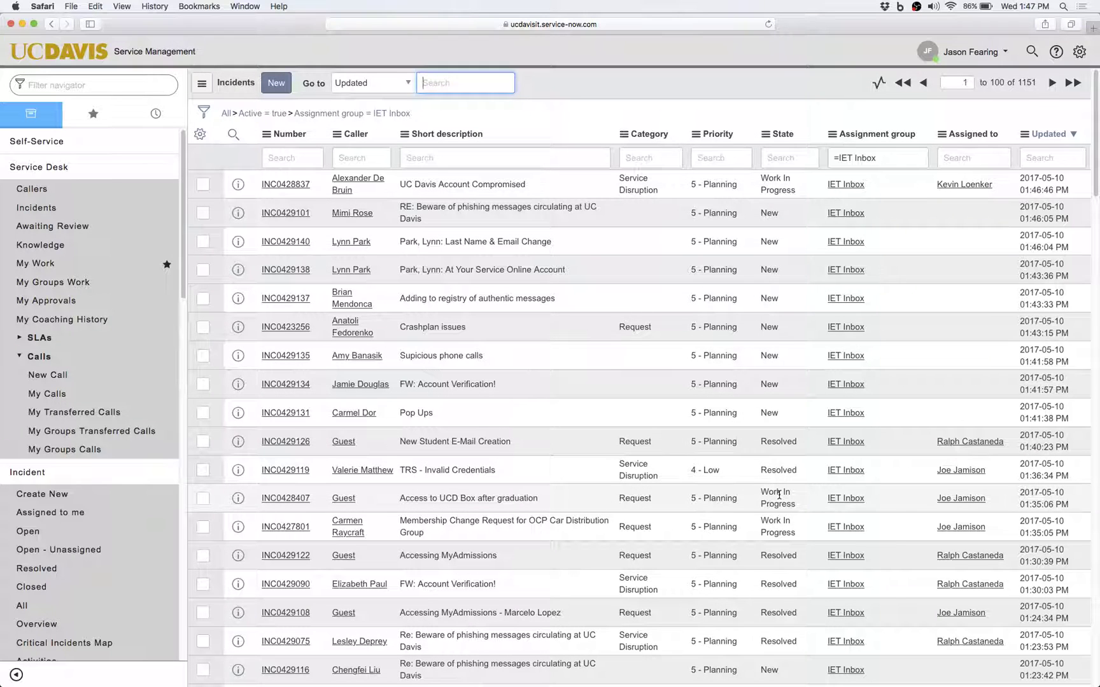
# Narrow the IET Inbox list to Work In Progress incidents and review the conditions.
pyautogui.rightClick(779, 494)
pyautogui.click(800, 506)
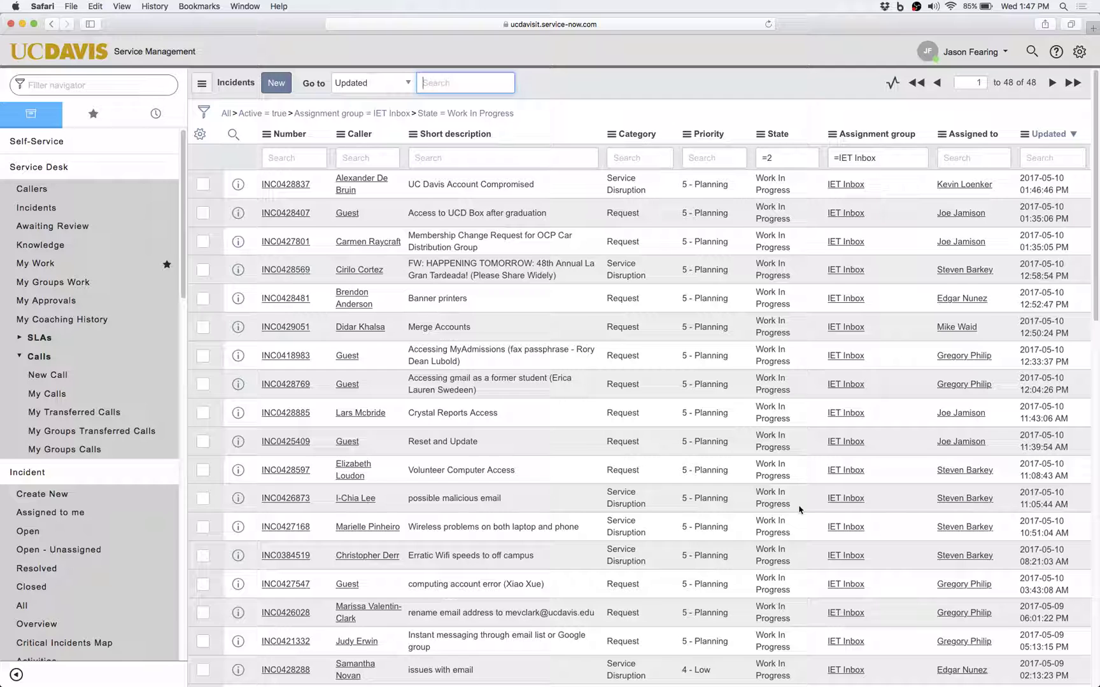
pyautogui.click(205, 121)
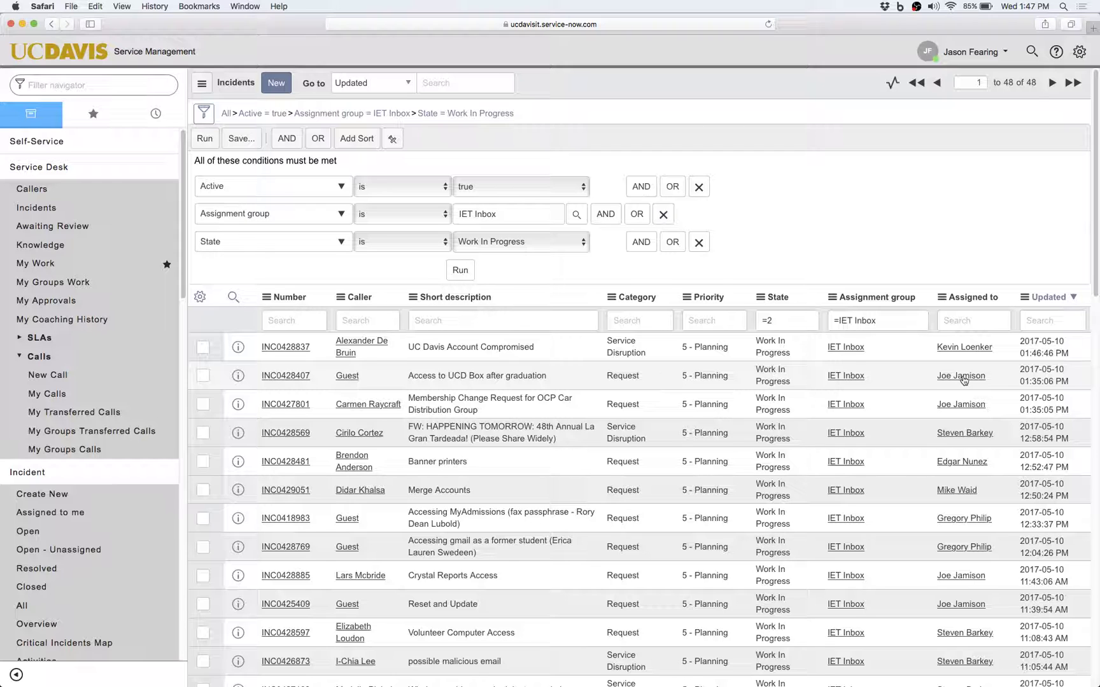
# Further limit the list to one technician's incidents, leaving 6 records, and reopen the conditions.
pyautogui.rightClick(963, 380)
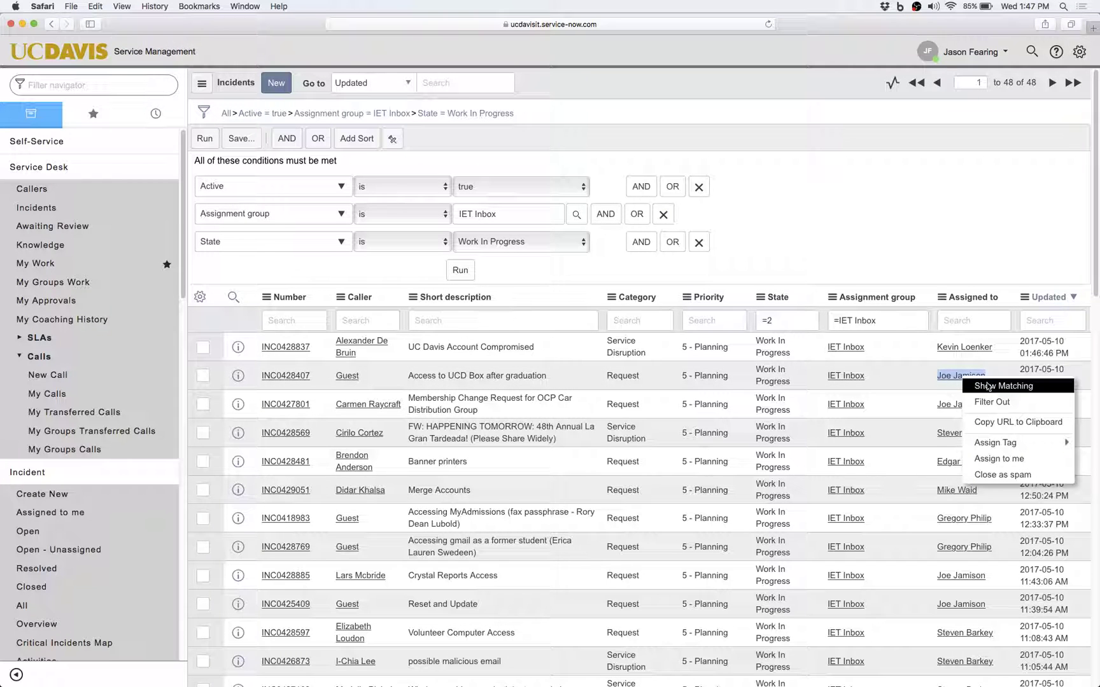
pyautogui.click(987, 386)
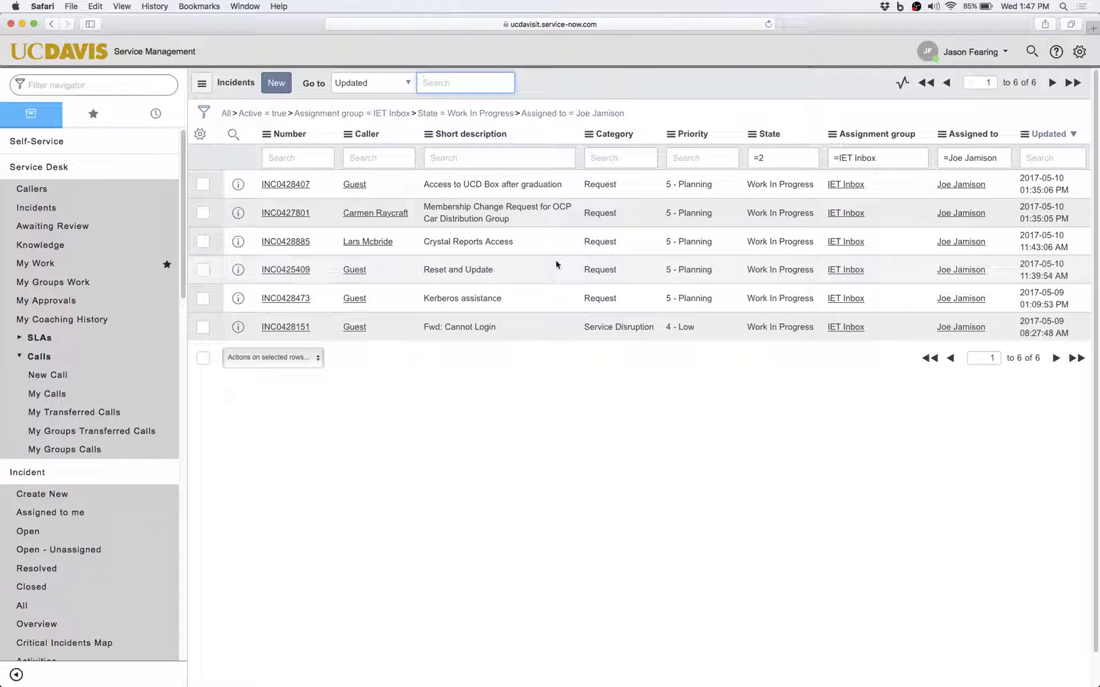
pyautogui.click(204, 113)
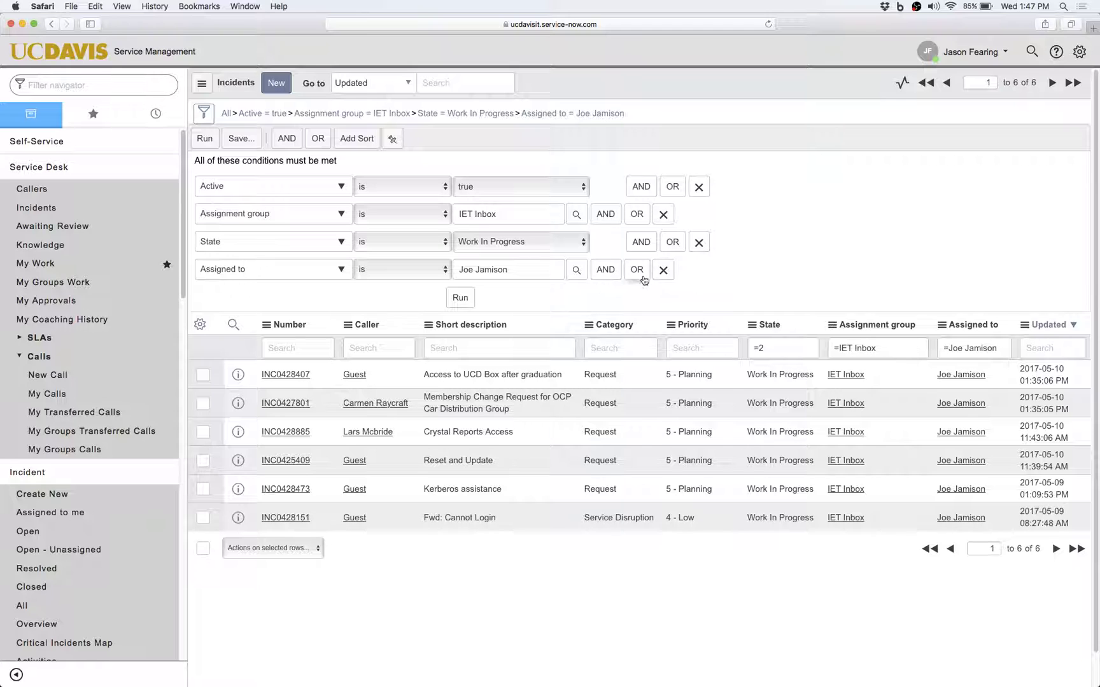
# Add an OR Assigned to condition for a second technician and rerun the filter, showing 7 incidents.
pyautogui.click(637, 271)
pyautogui.click(546, 294)
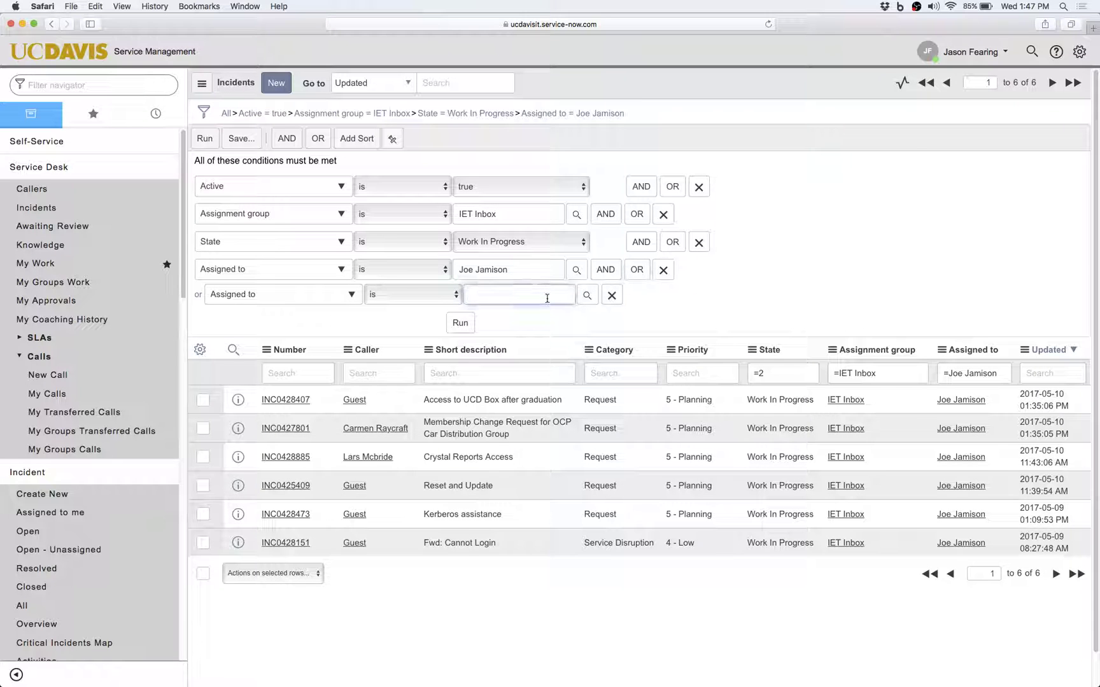
pyautogui.write('kevin')
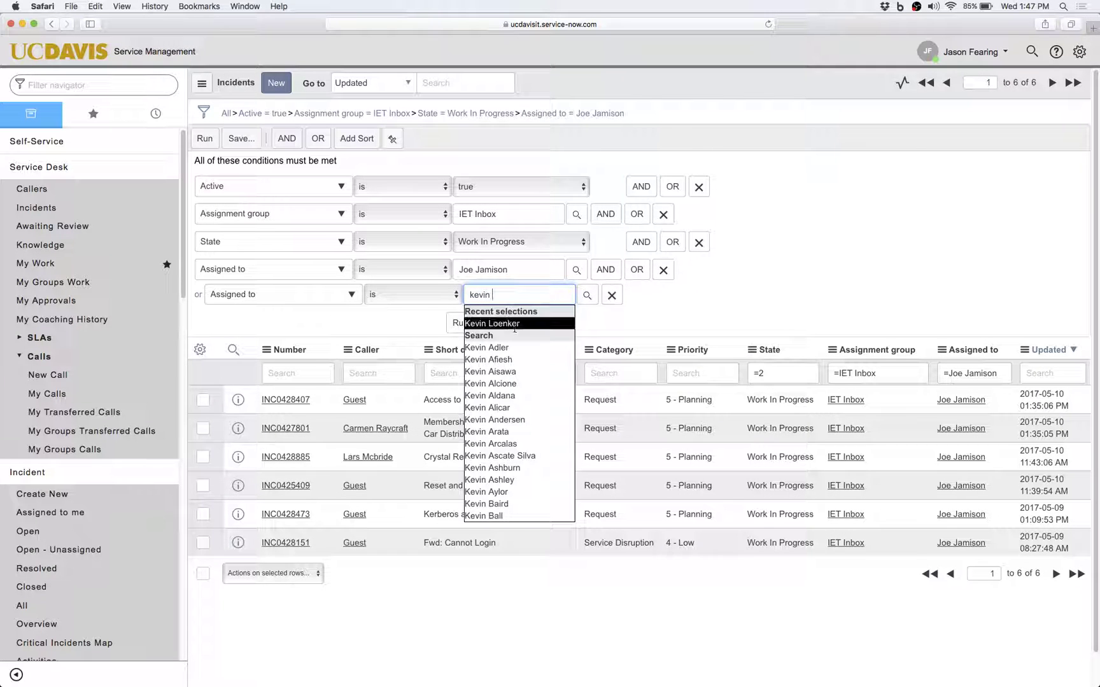
pyautogui.click(513, 326)
pyautogui.click(460, 322)
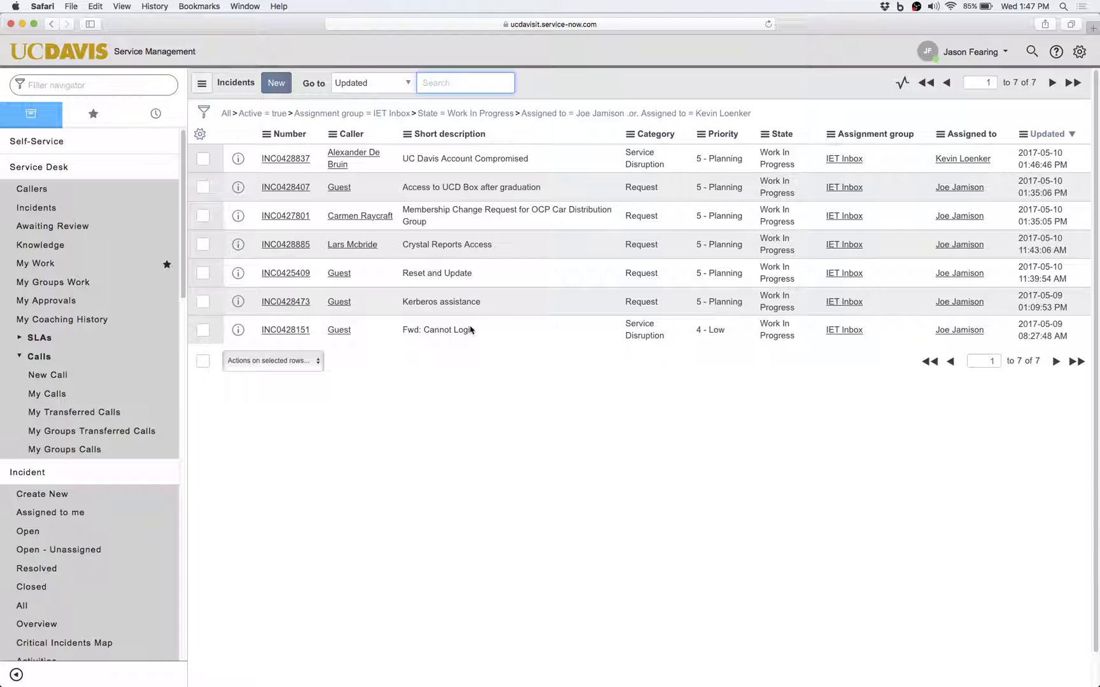
pyautogui.click(203, 112)
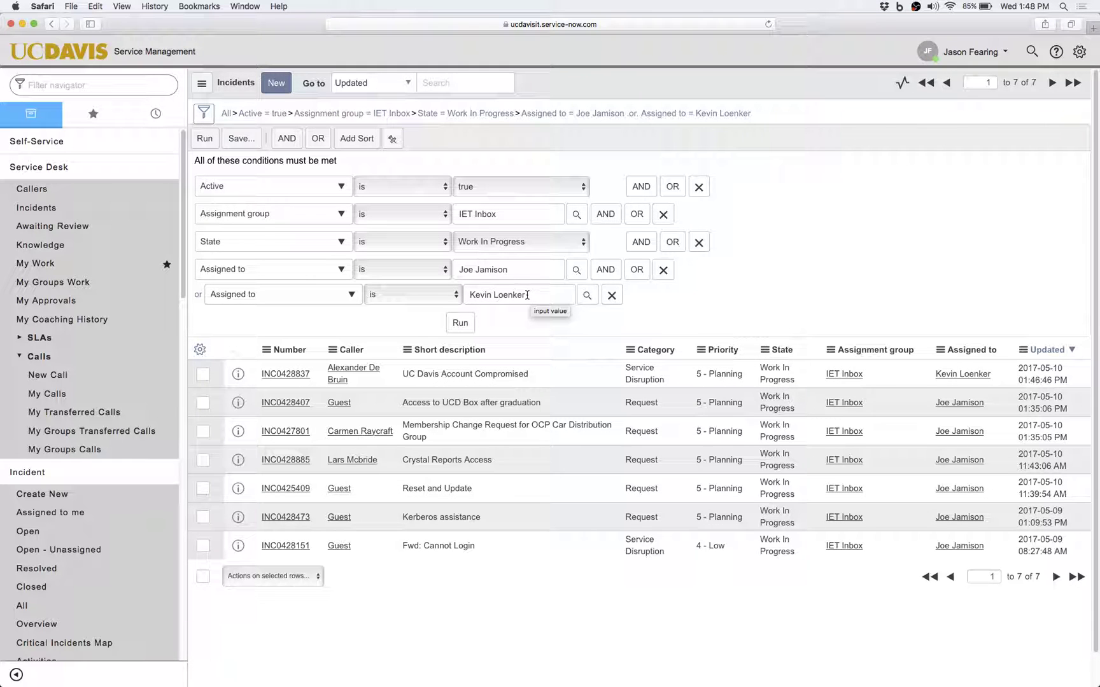
# Review the condition field list, the Active operator choices, and the State comparison operators.
pyautogui.click(246, 210)
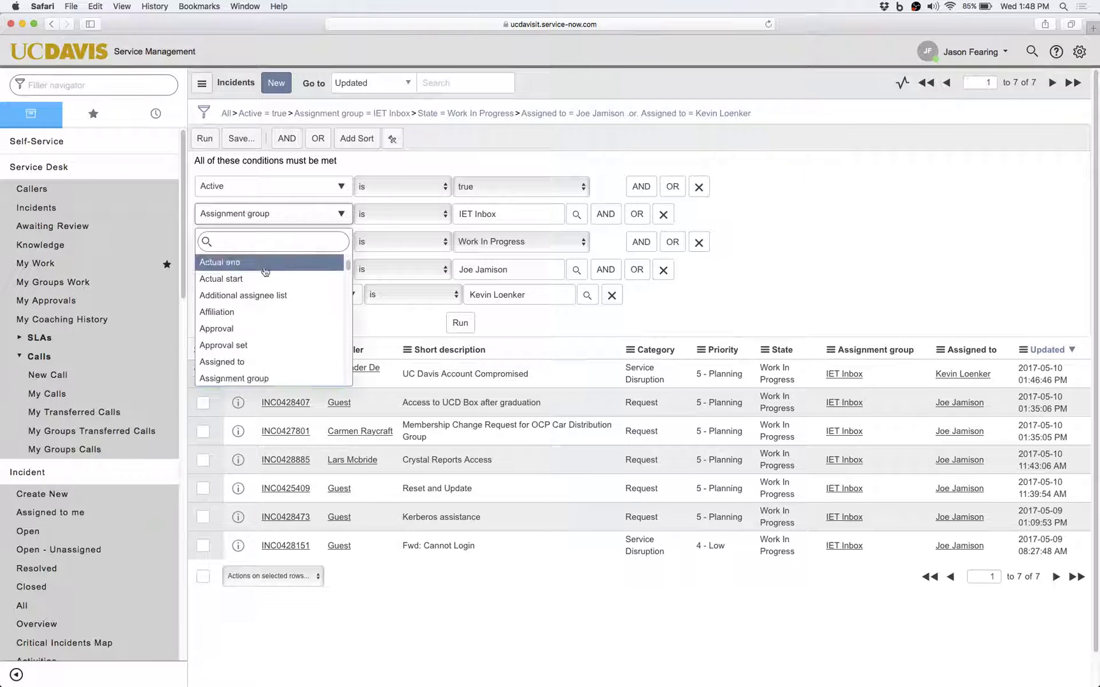
pyautogui.moveTo(348, 266); pyautogui.dragTo(352, 357)
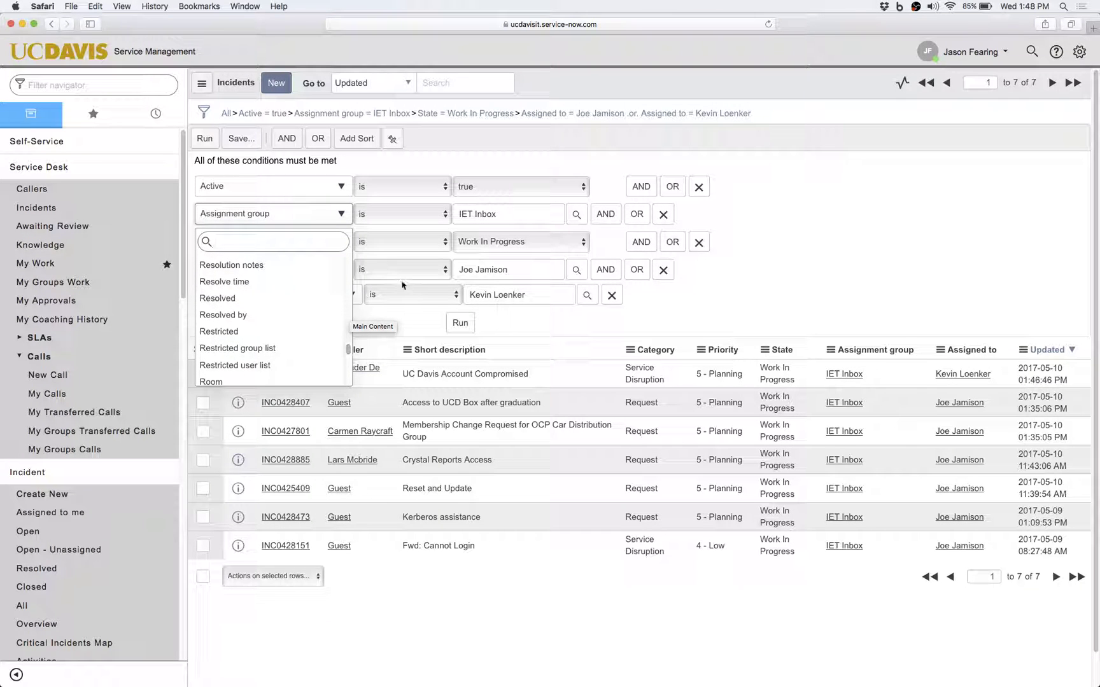
pyautogui.click(400, 187)
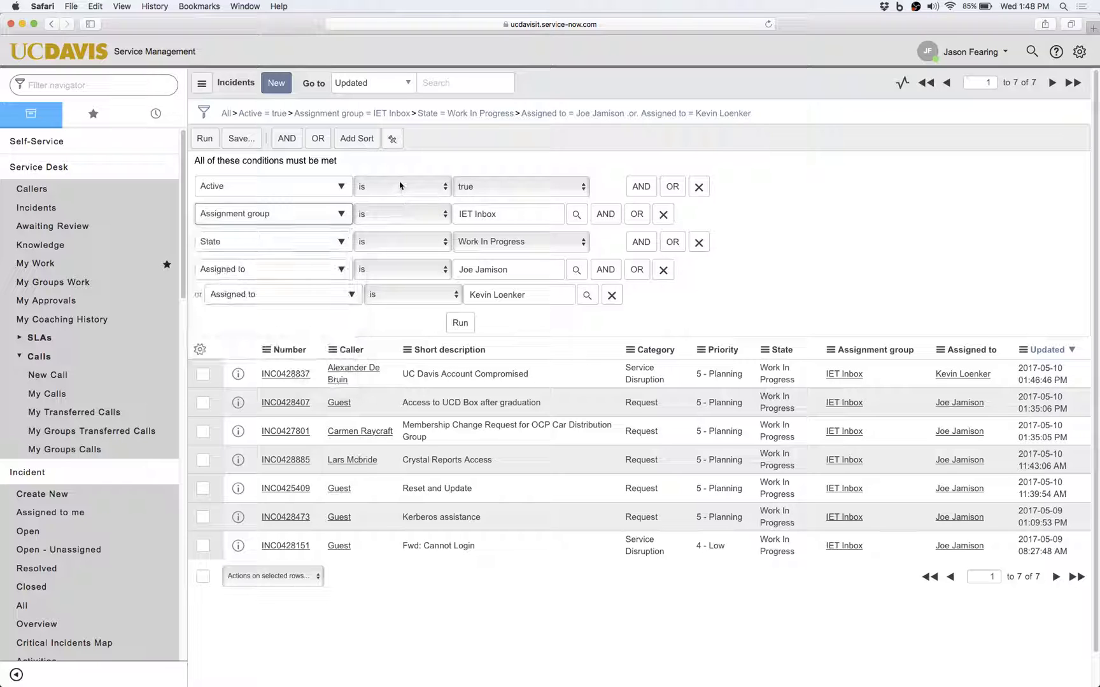
pyautogui.click(401, 185)
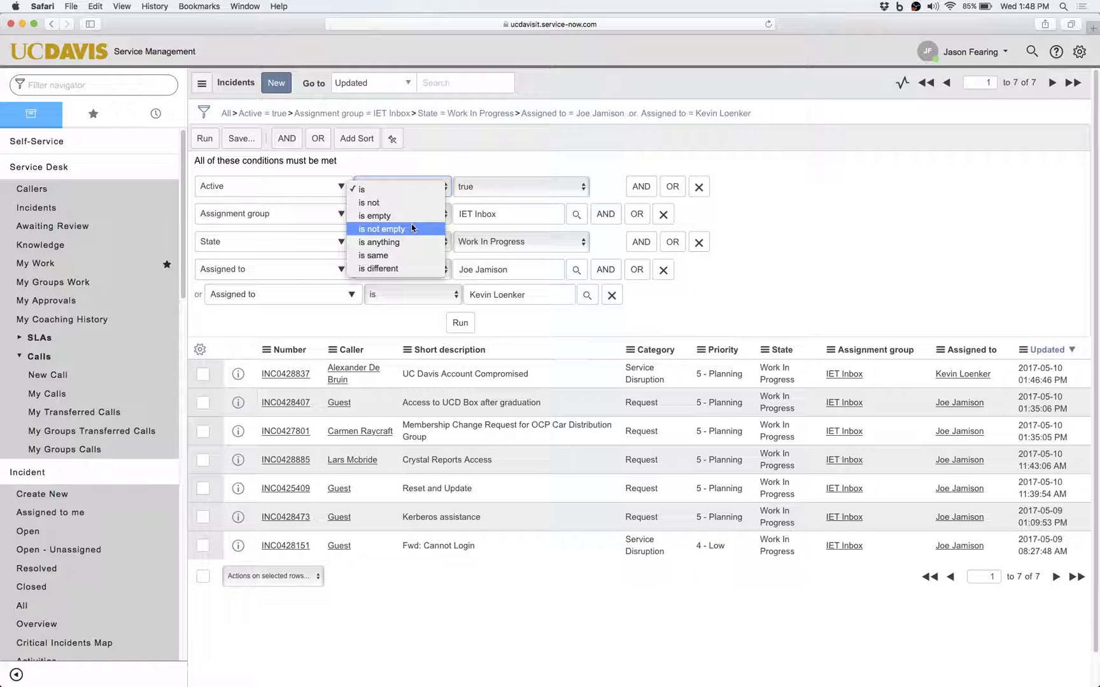
pyautogui.click(394, 318)
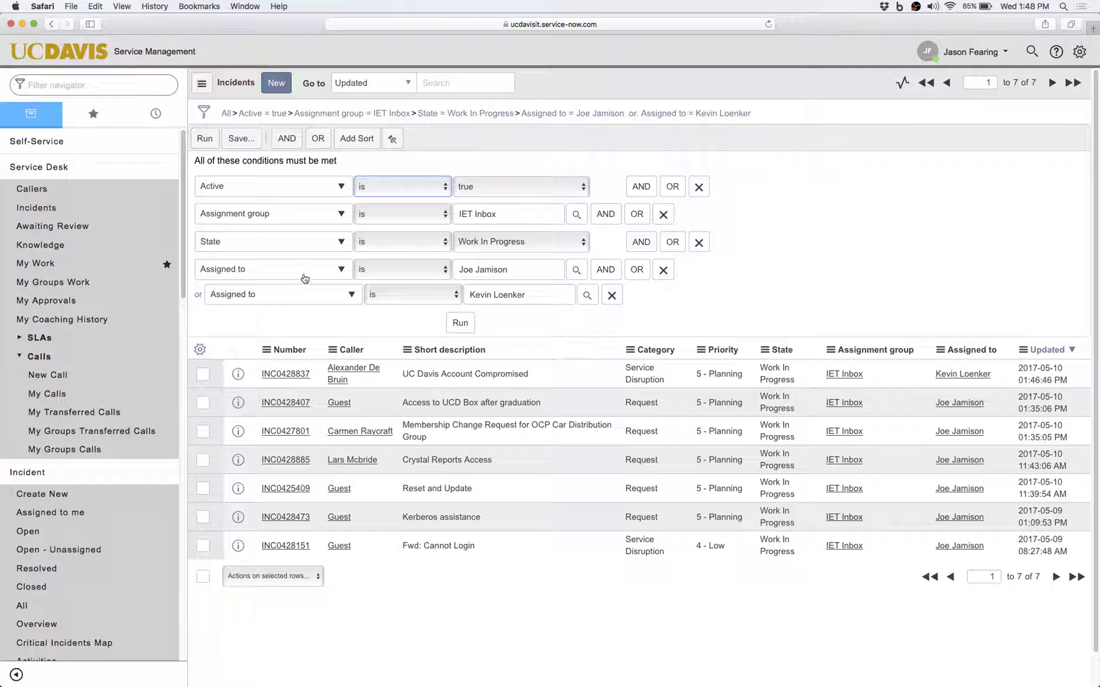
pyautogui.click(404, 242)
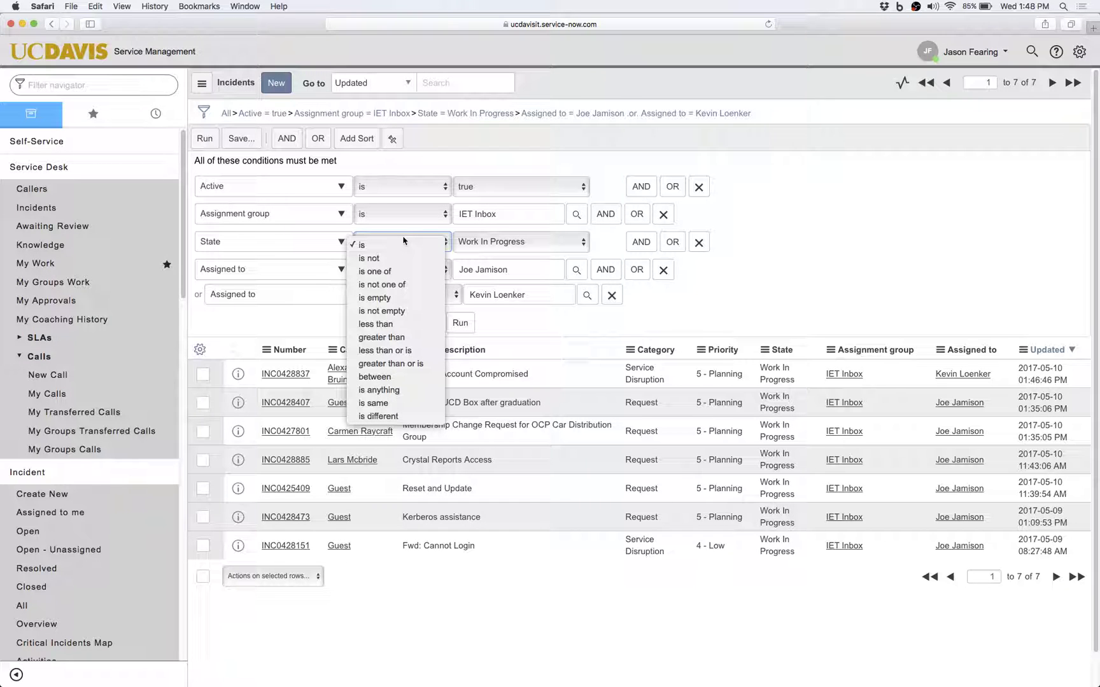
# Close the State operator list unchanged and return to the My ITIL Homepage via the UC Davis logo.
pyautogui.click(271, 337)
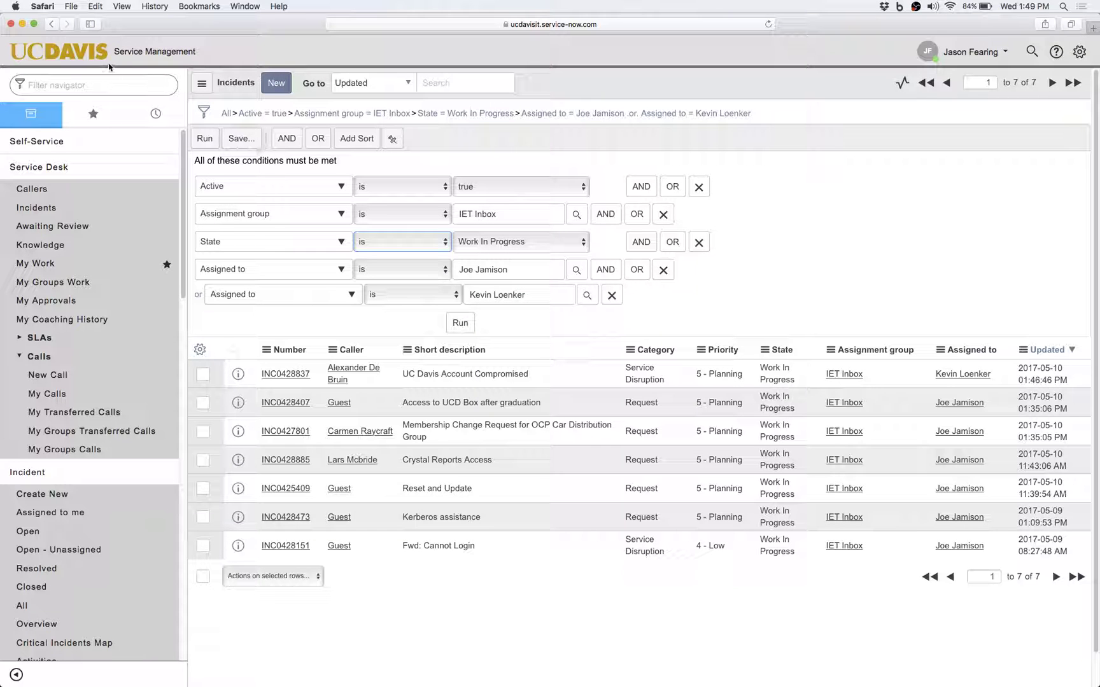
pyautogui.click(89, 57)
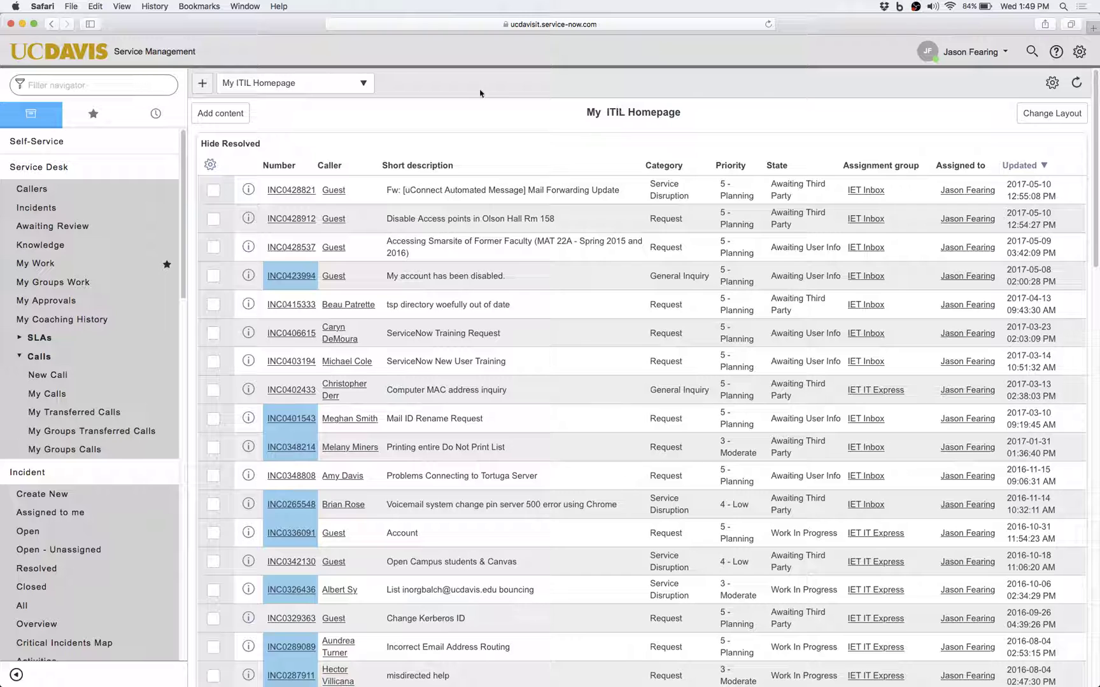
# Keep My ITIL Homepage selected and bring up the Add content dialog.
pyautogui.click(349, 87)
pyautogui.click(350, 86)
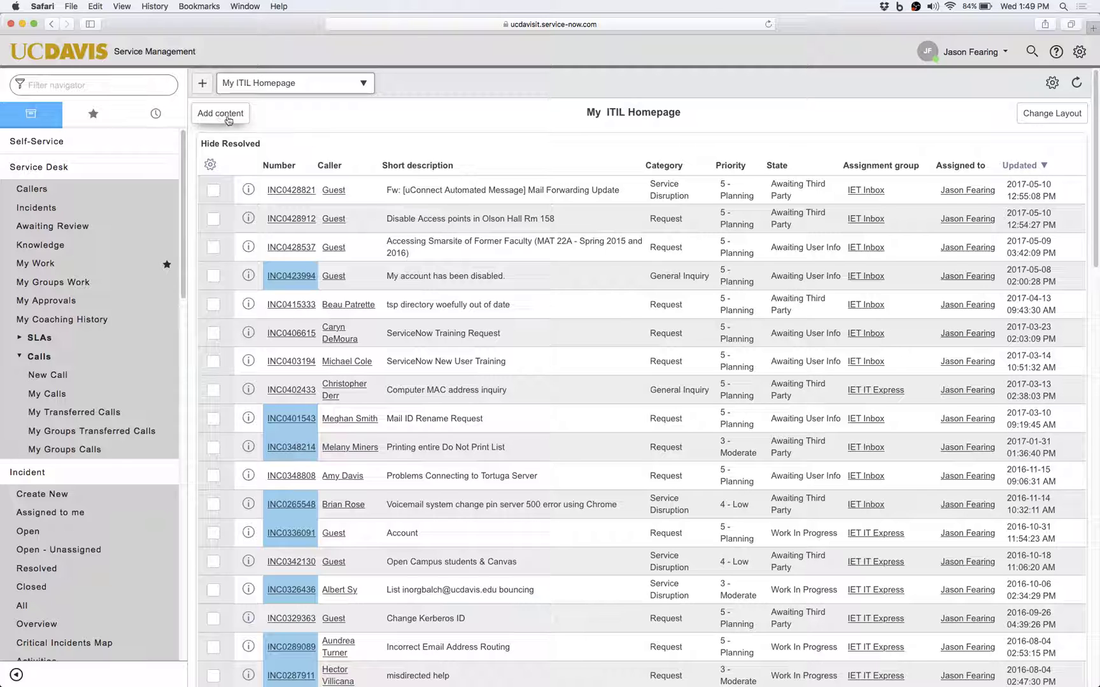
pyautogui.click(227, 119)
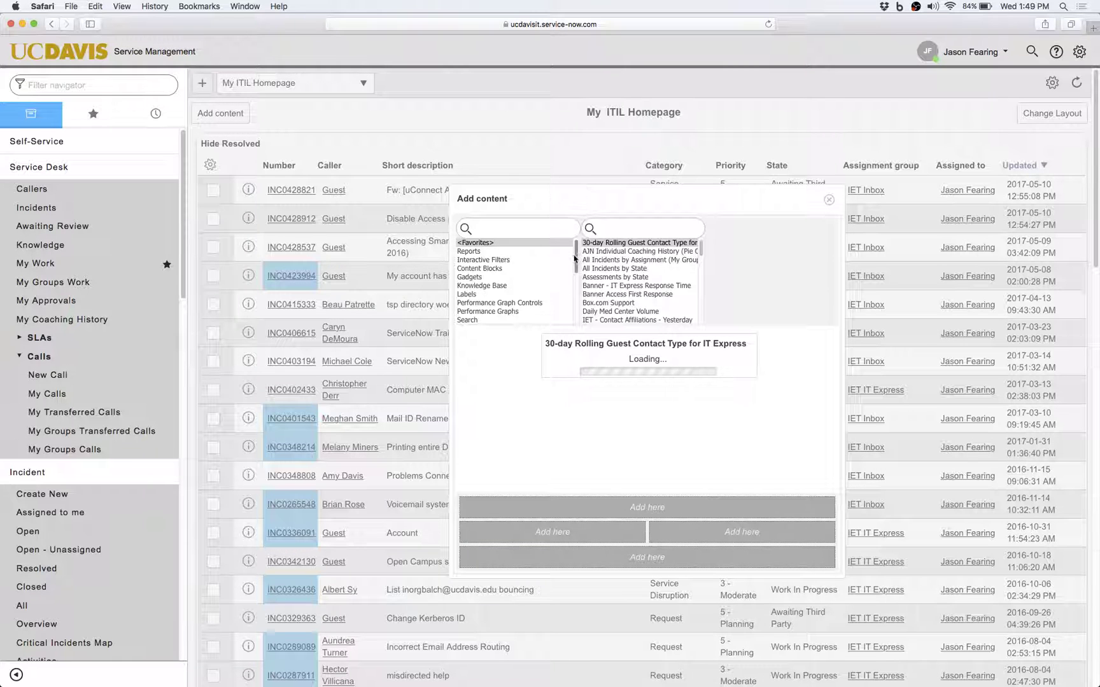
pyautogui.moveTo(575, 258); pyautogui.dragTo(576, 308)
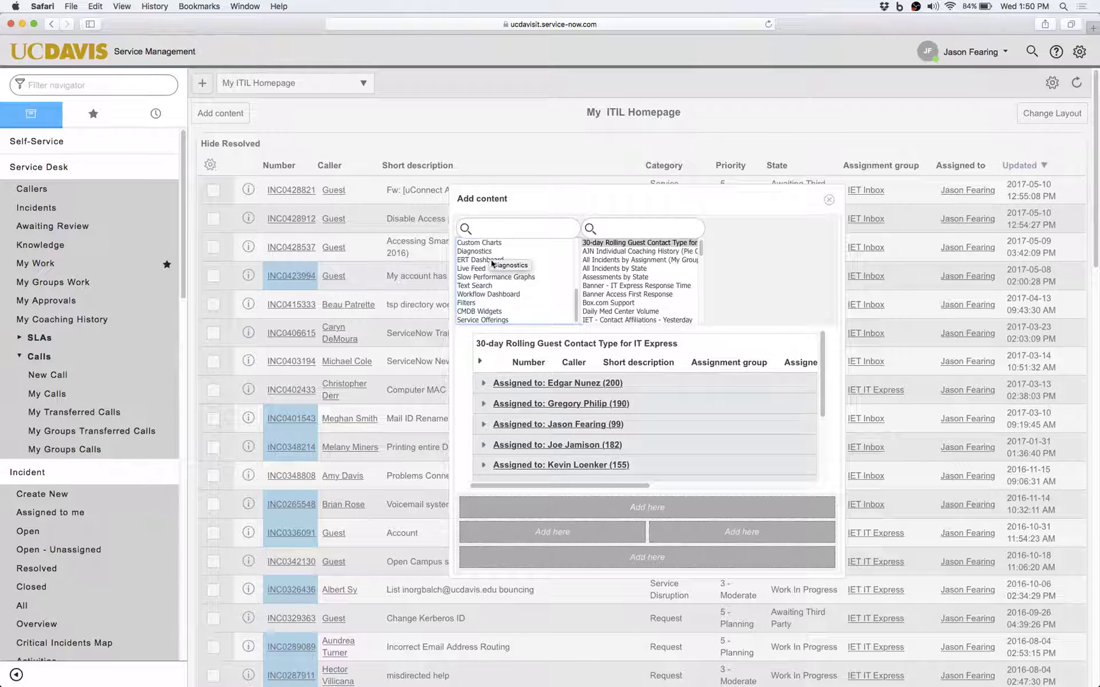
# Choose Filters, then Incident, and preview the Active incidents filter list.
pyautogui.click(469, 304)
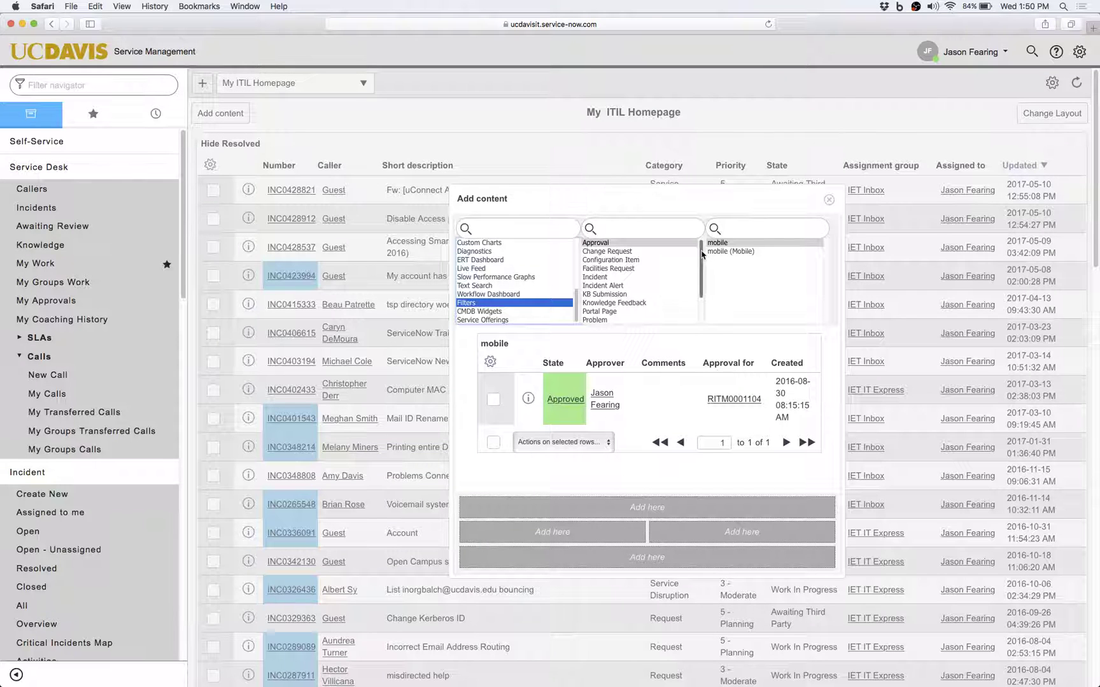
pyautogui.click(602, 278)
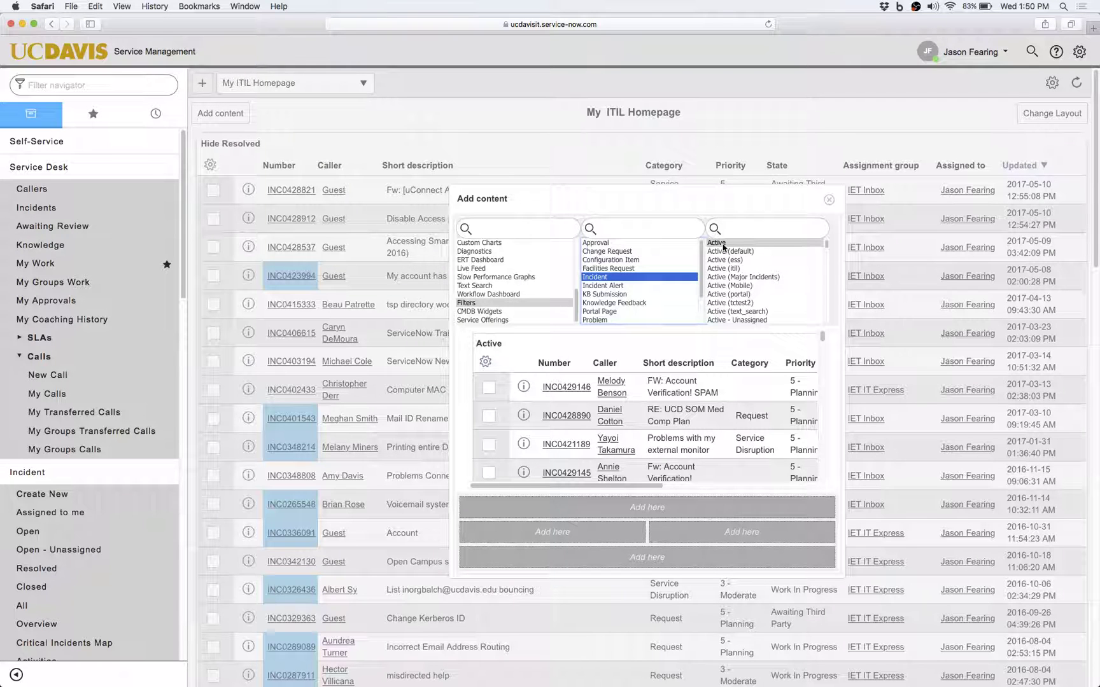
pyautogui.click(826, 245)
pyautogui.moveTo(827, 245); pyautogui.dragTo(828, 296)
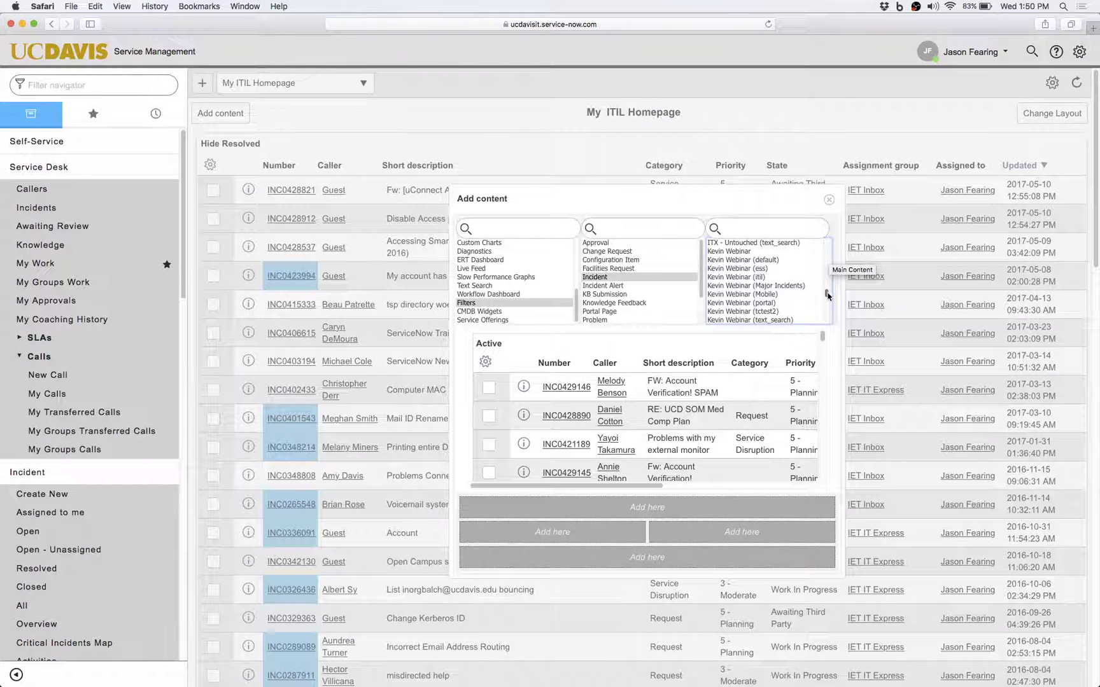
# Select the Kevin Webinar filter and place it in the top Add here slot.
pyautogui.click(733, 251)
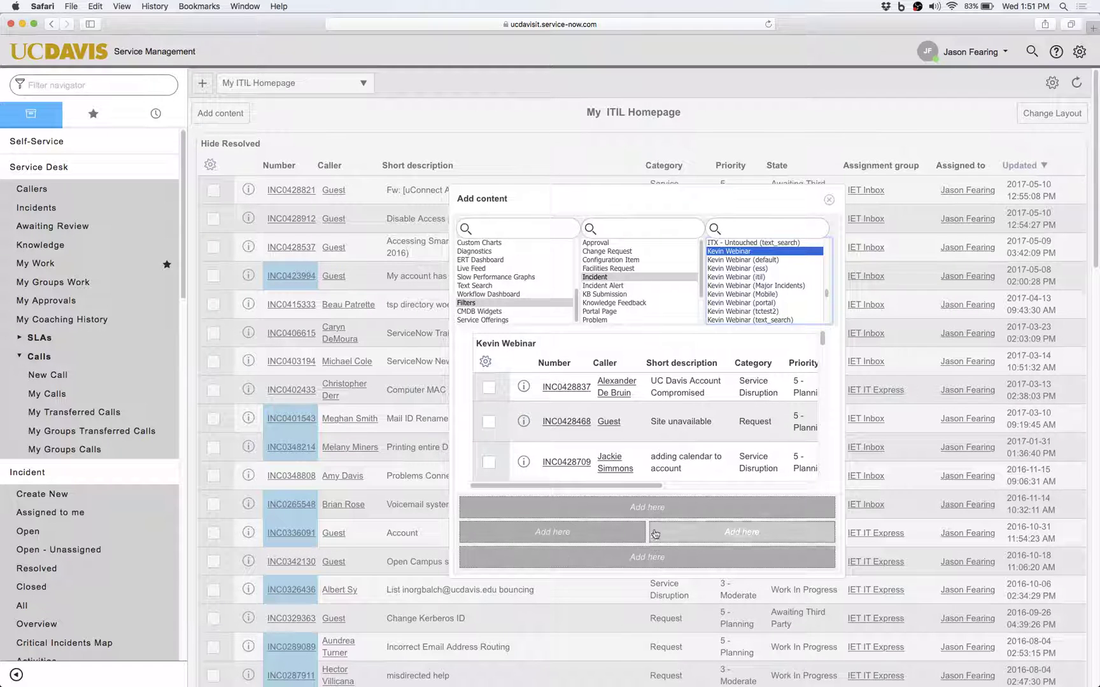
pyautogui.click(653, 507)
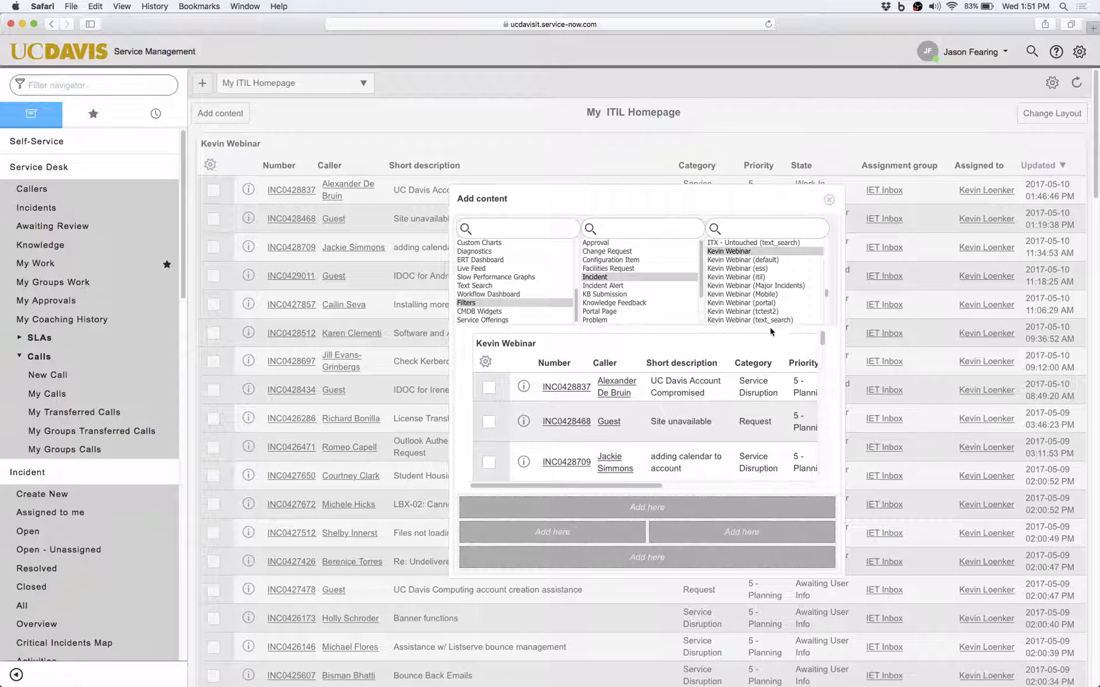
# Close Add content and scroll through the new 33-incident Kevin Webinar list and back.
pyautogui.click(829, 201)
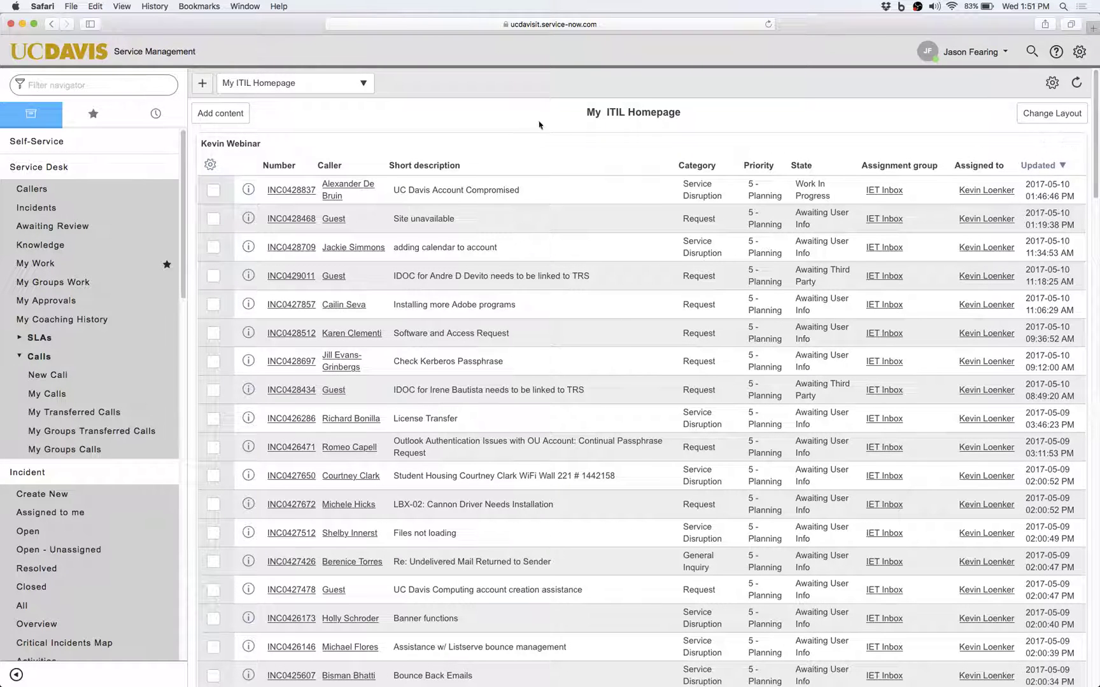
pyautogui.scroll(-5, 662, 137)
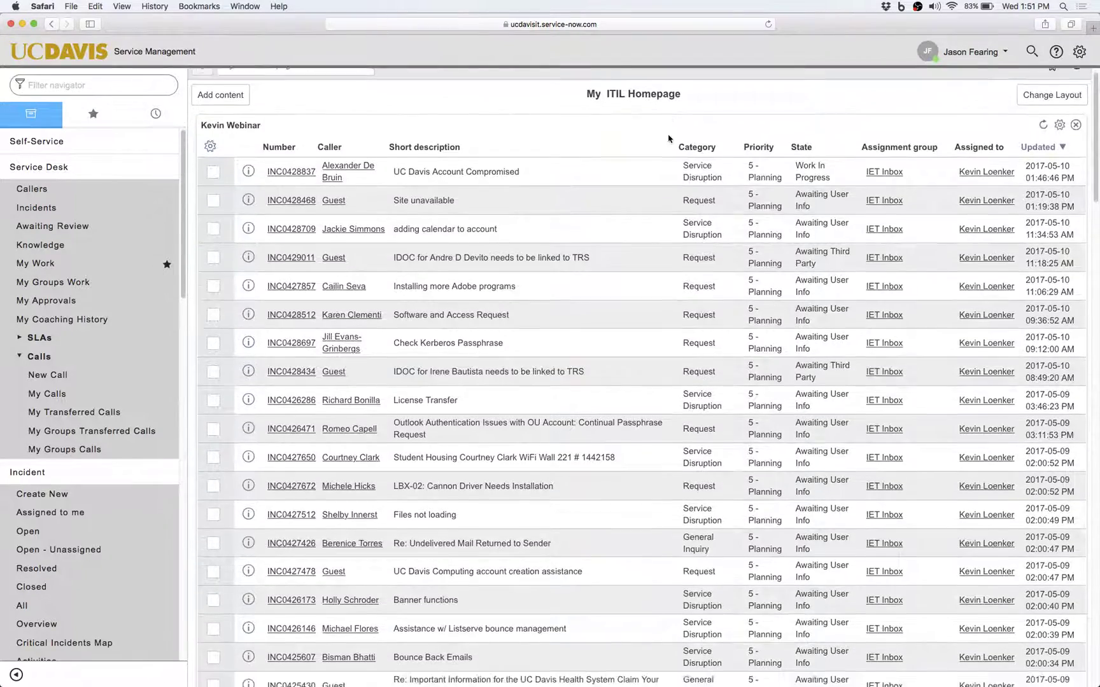
pyautogui.scroll(-15, 670, 139)
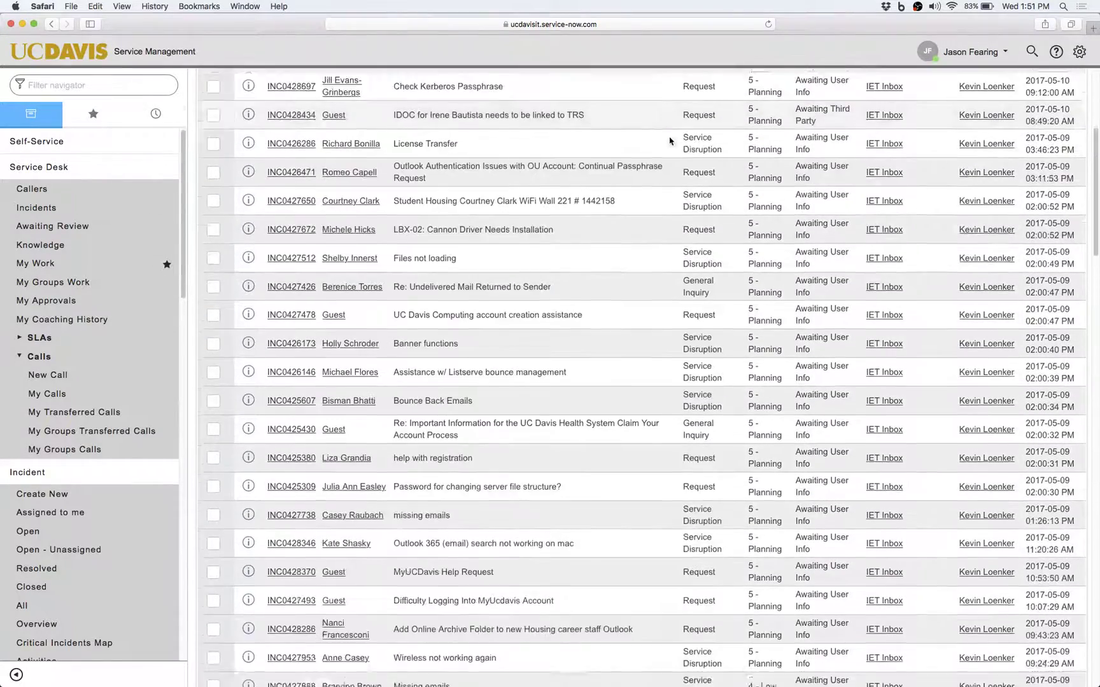
pyautogui.scroll(-2, 669, 140)
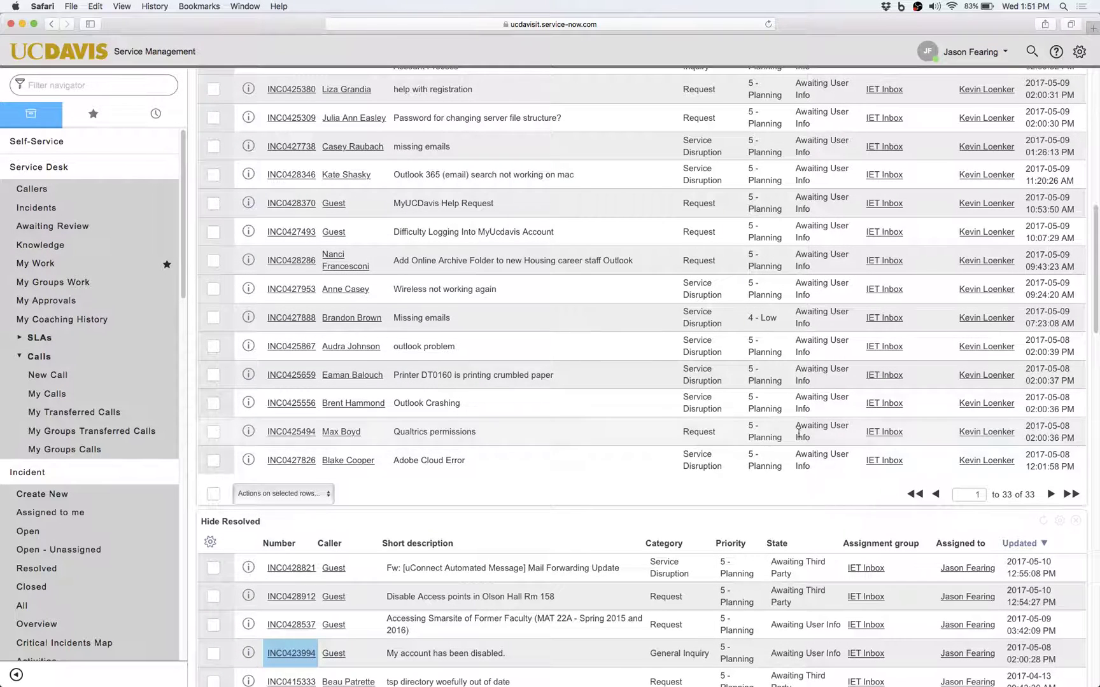
pyautogui.scroll(19, 824, 458)
pyautogui.scroll(2, 825, 458)
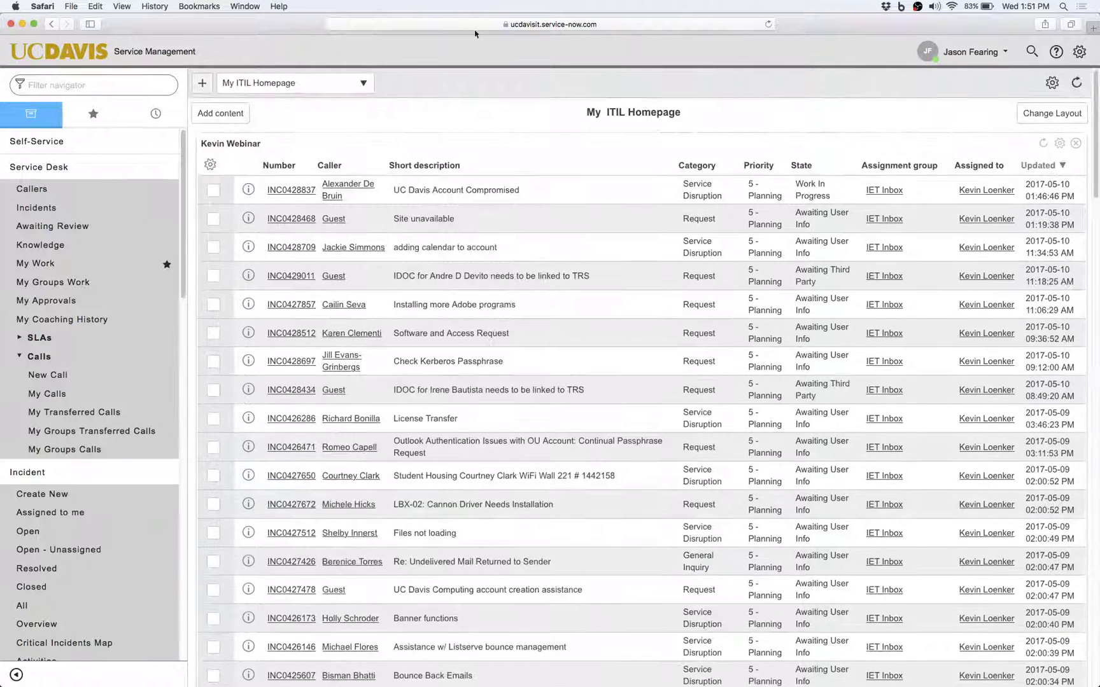